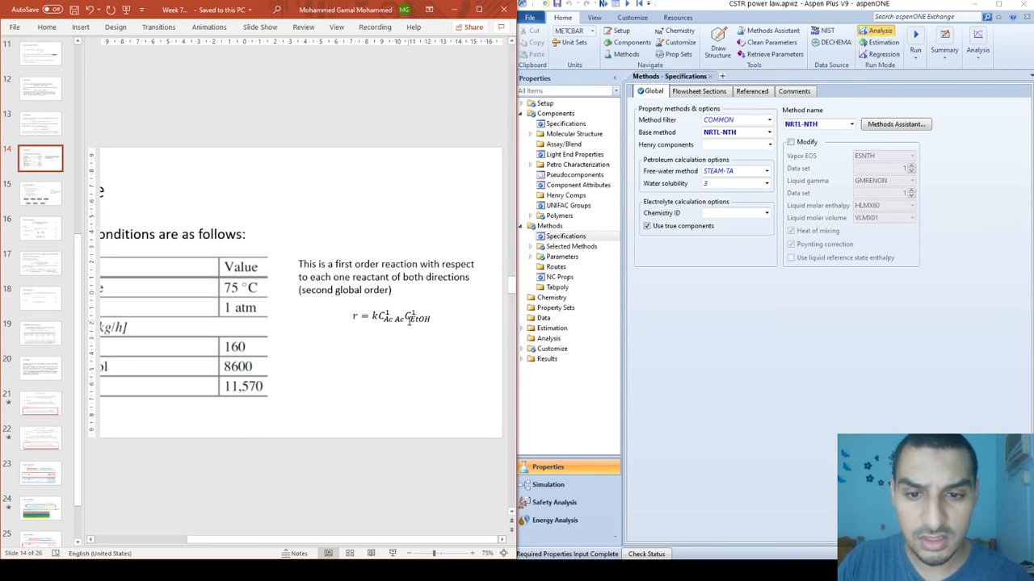
Step: Add the subscript f to the rate constant k in the rate equation on the example slide
double_click(409, 318)
click(380, 331)
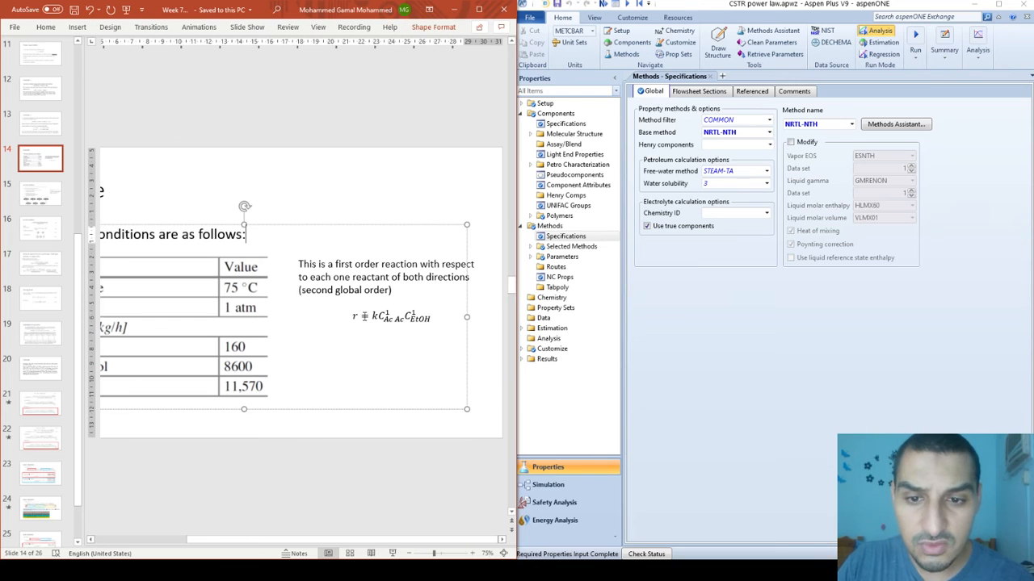
click(376, 316)
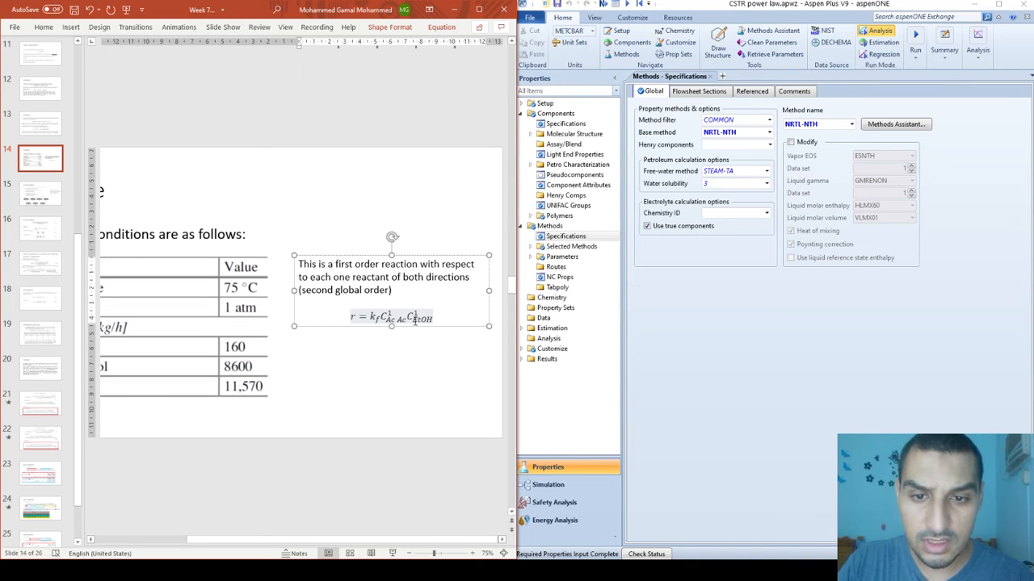
click(495, 370)
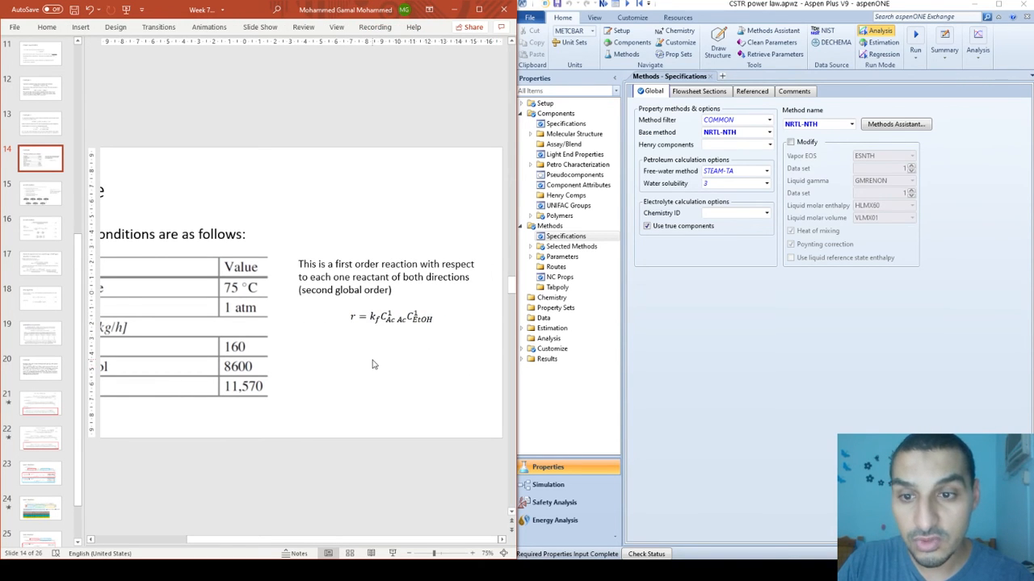
scroll(372, 364, down, 2)
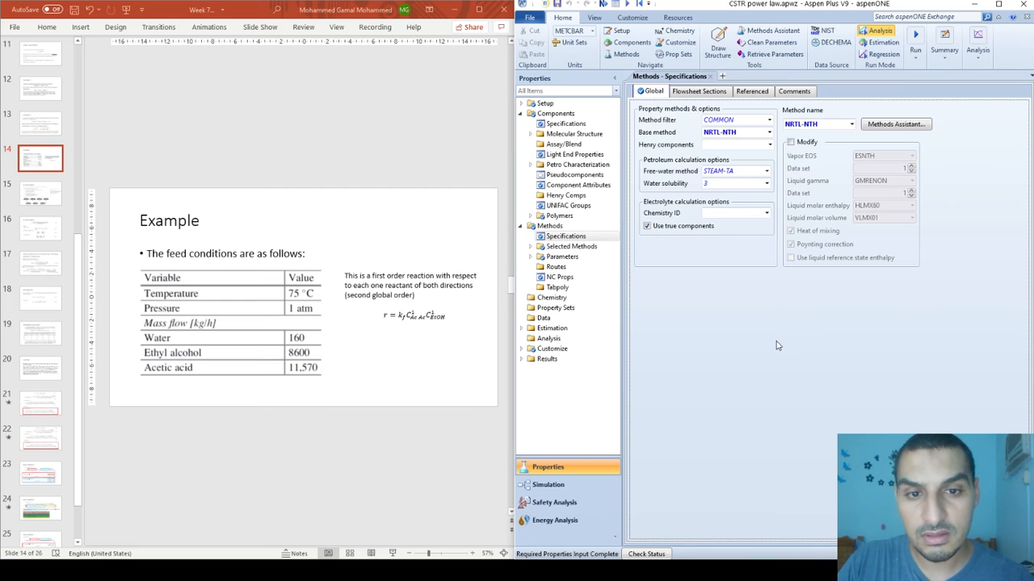
Step: Switch to Aspen Plus in full-screen view and review the list of selected components
key(super+Up)
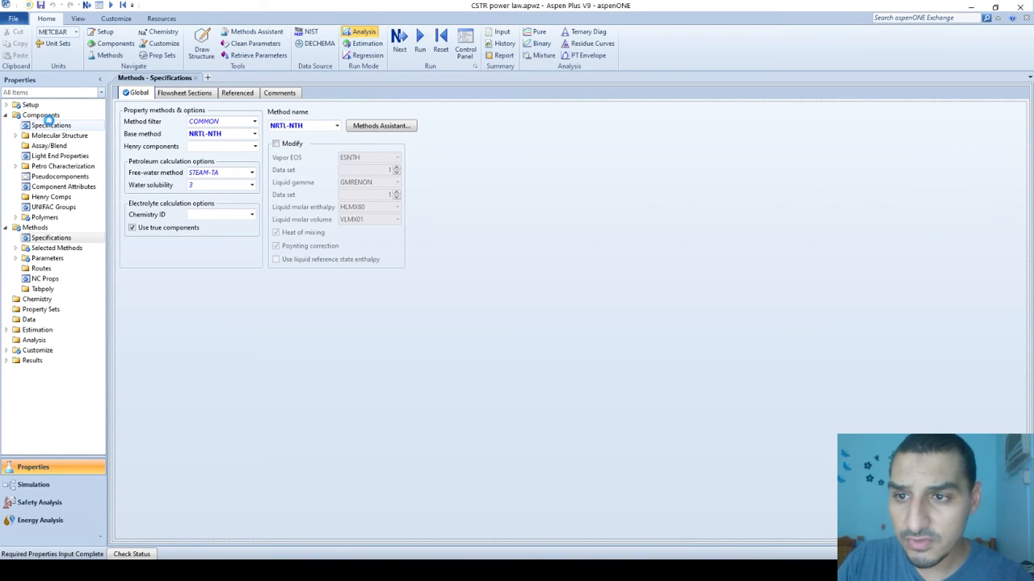
click(50, 125)
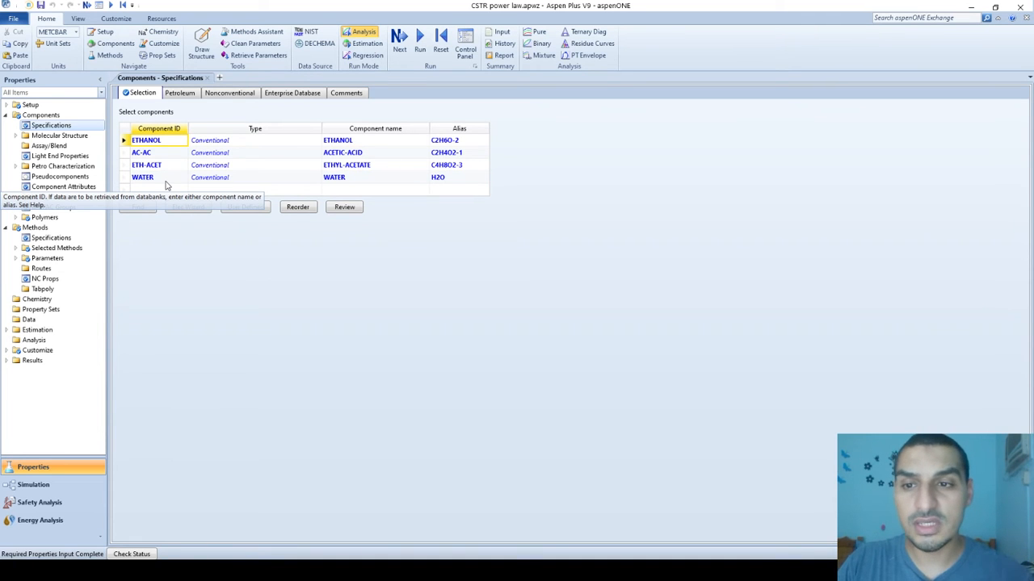
click(142, 153)
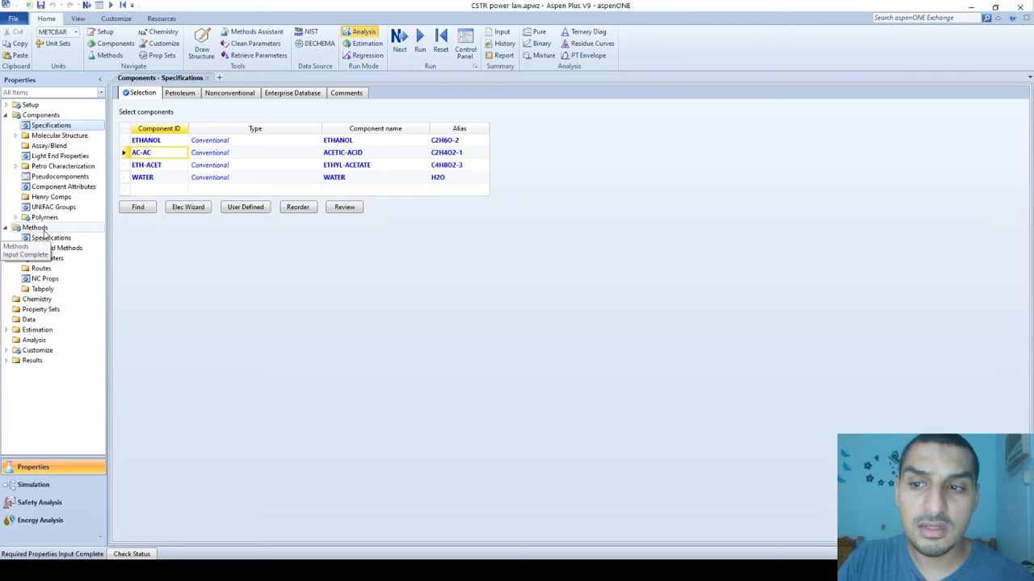
Step: Consult the Methods Assistant about property methods for a chemical system below 10 bar containing carboxylic acids
click(44, 232)
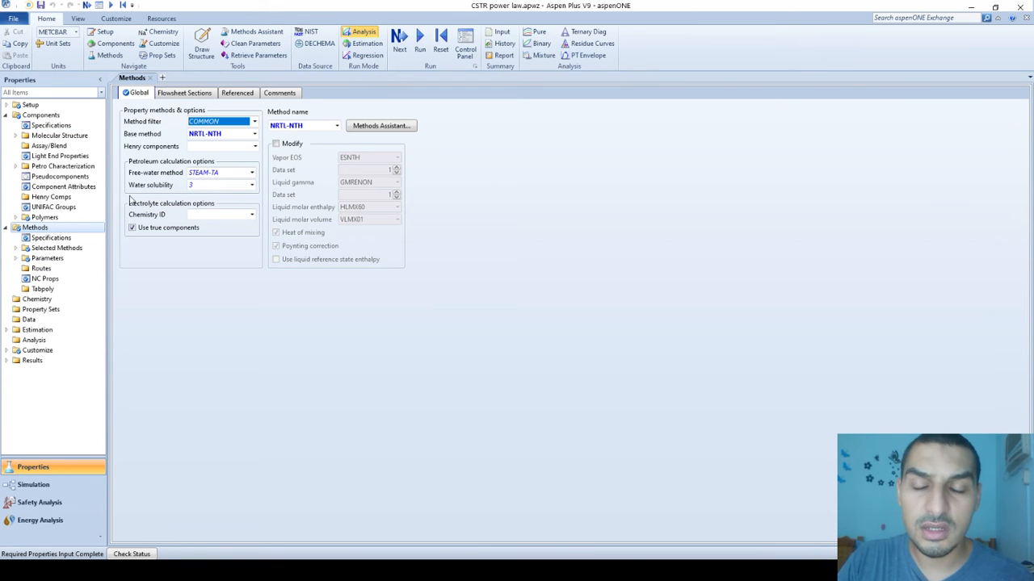
click(380, 123)
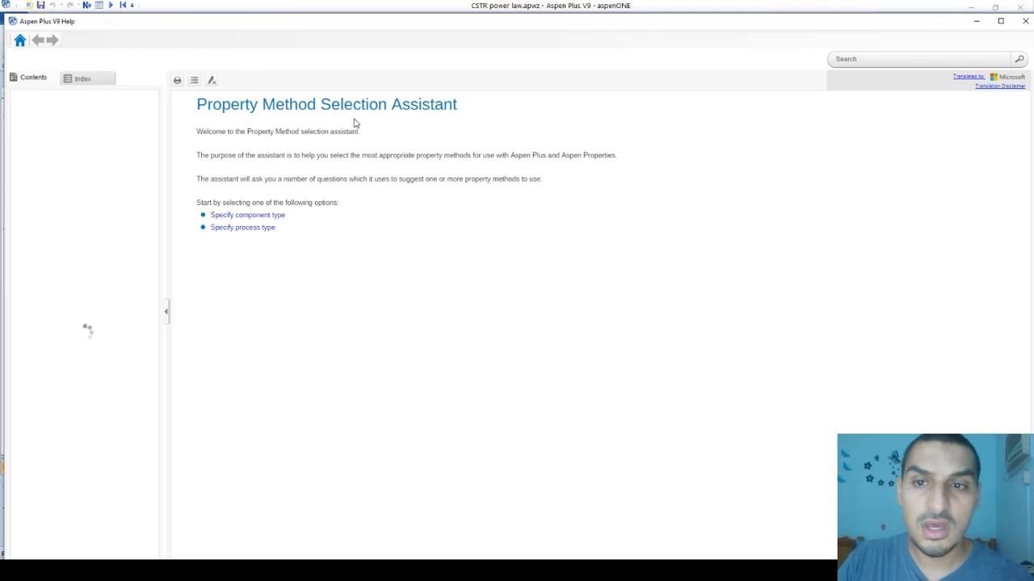
click(266, 217)
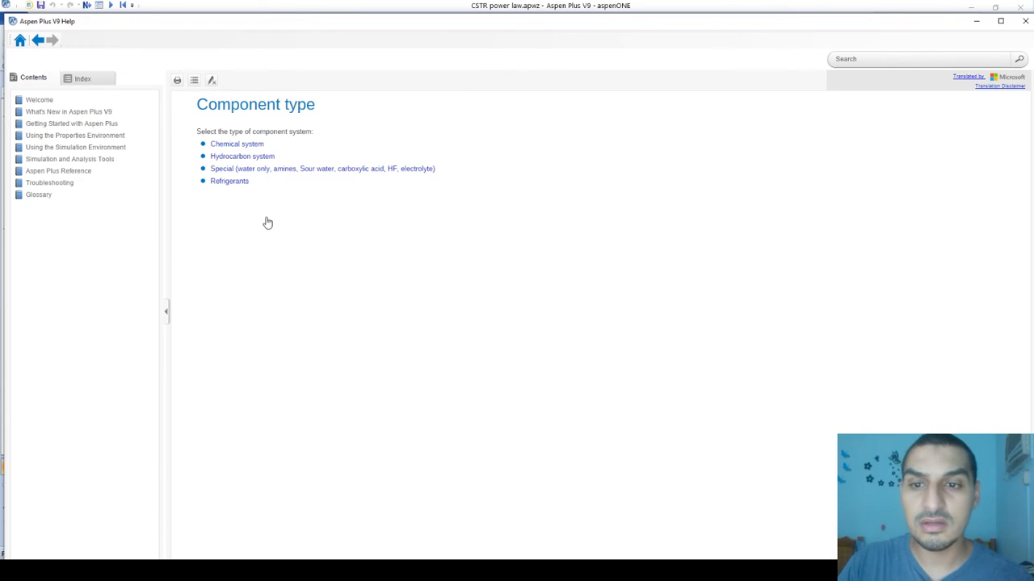
click(247, 145)
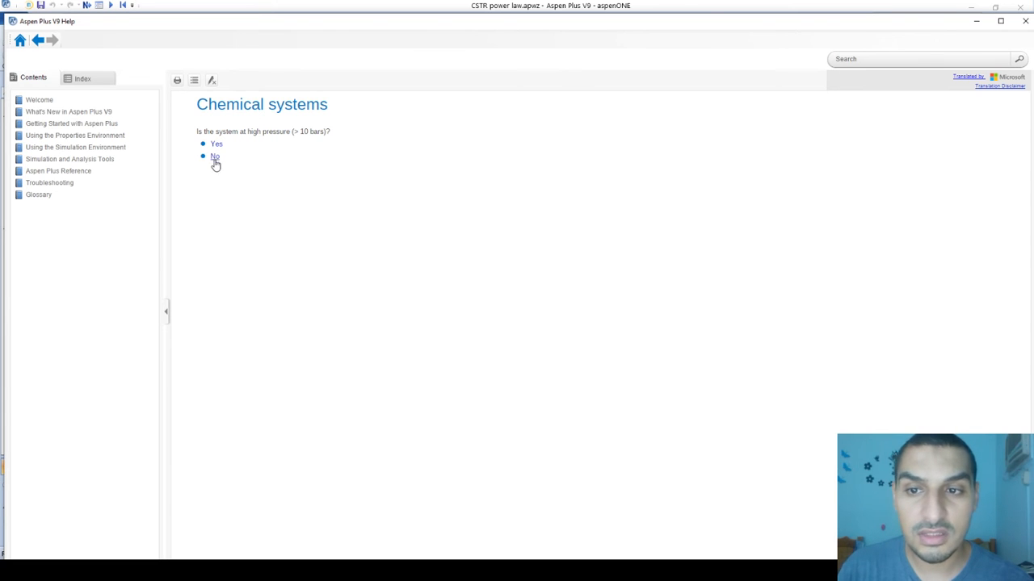
click(215, 159)
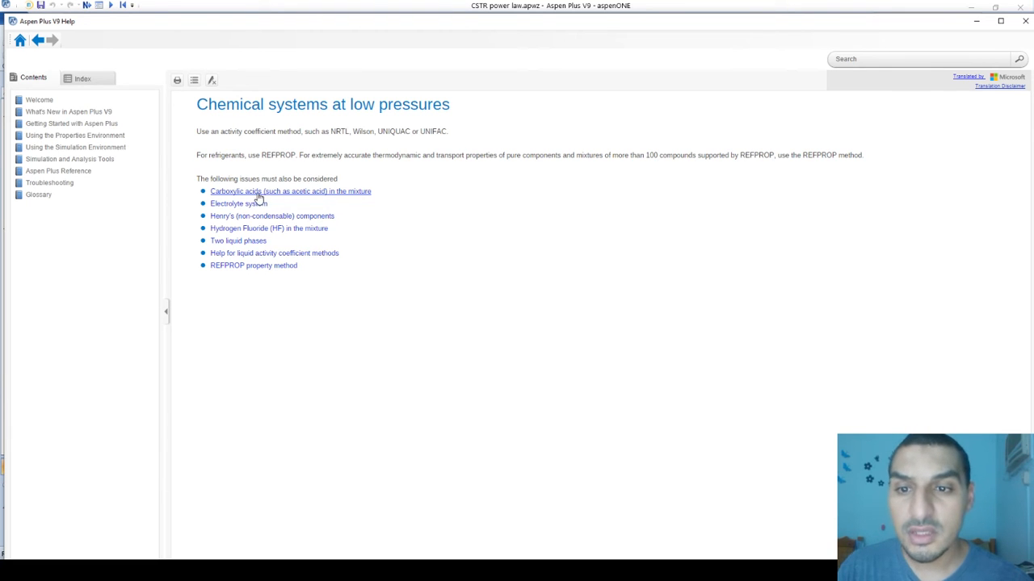
click(332, 195)
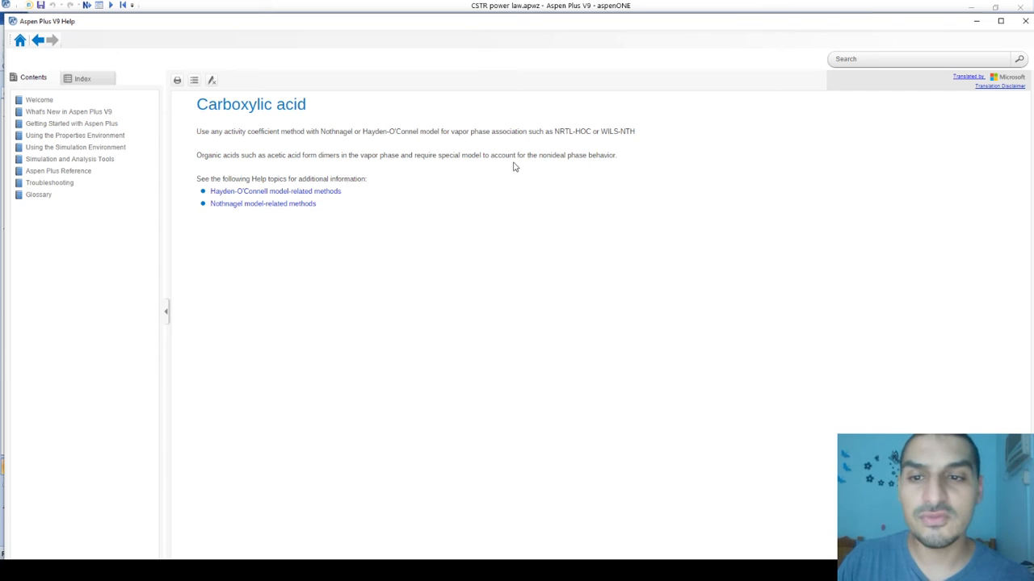
click(1023, 21)
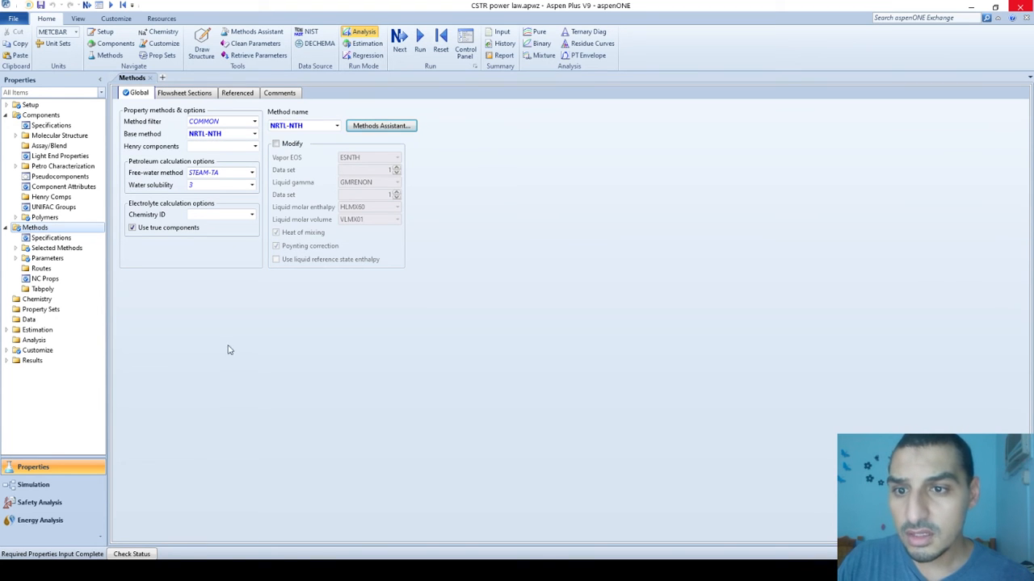
Step: Go to the simulation environment and check the FEED stream's input against the feed conditions on the PowerPoint slide
click(34, 484)
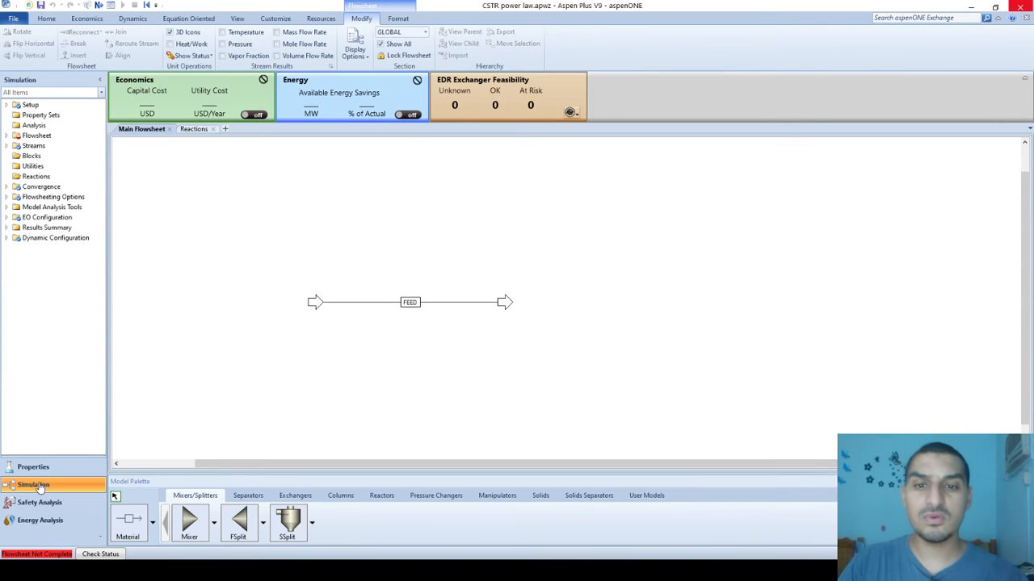
double_click(355, 305)
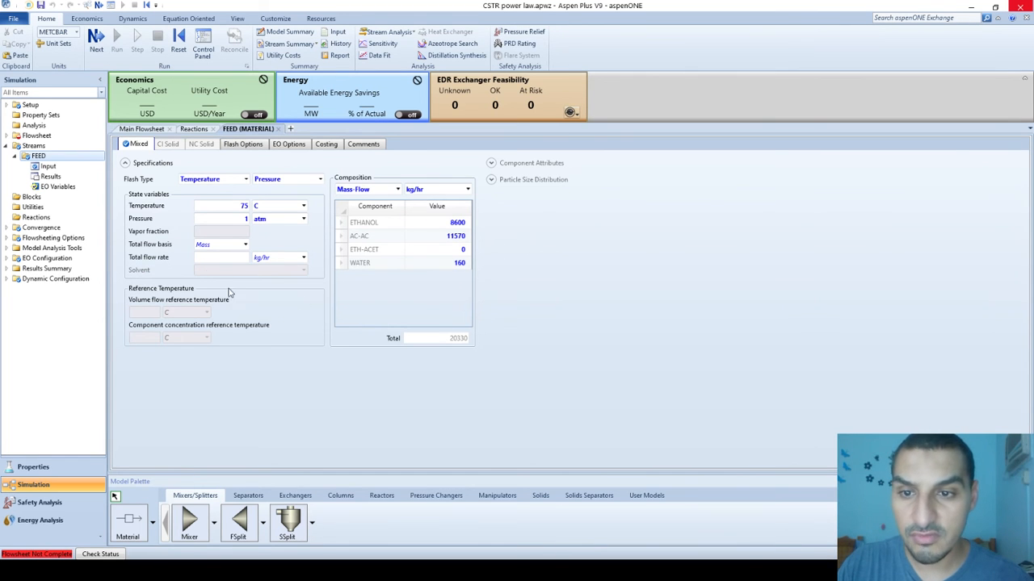
key(alt+Tab)
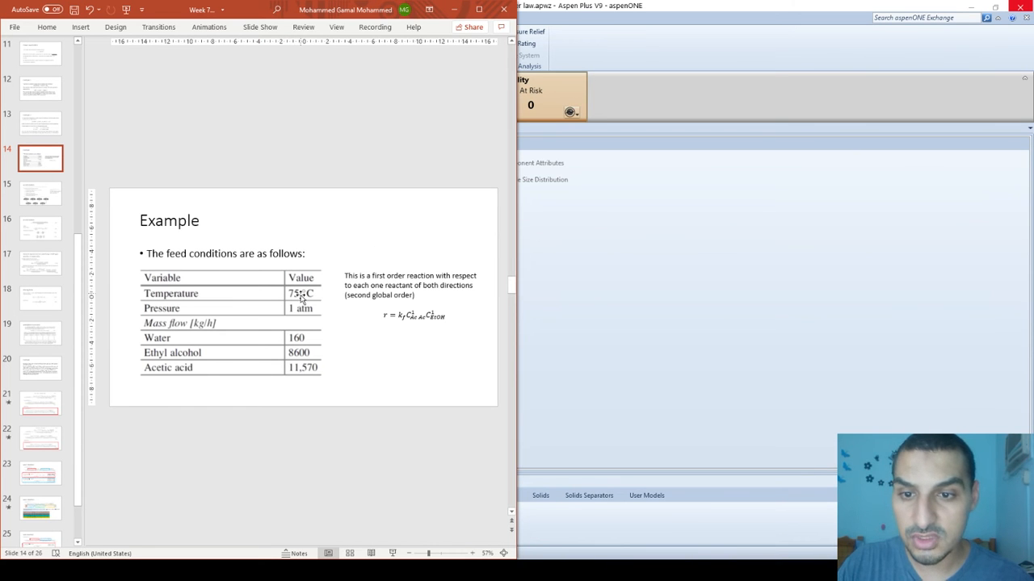
key(alt+Tab)
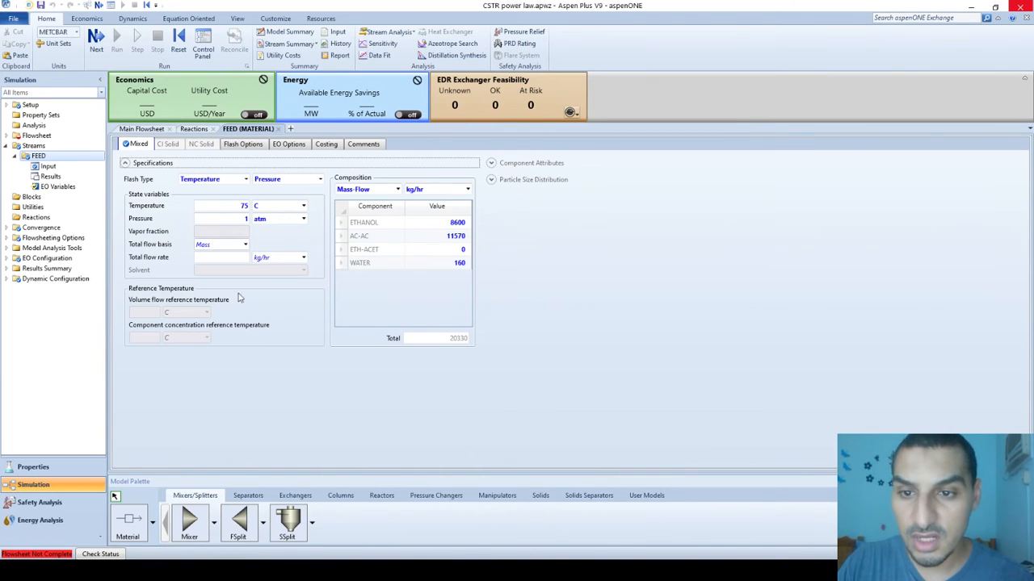
key(alt+Tab)
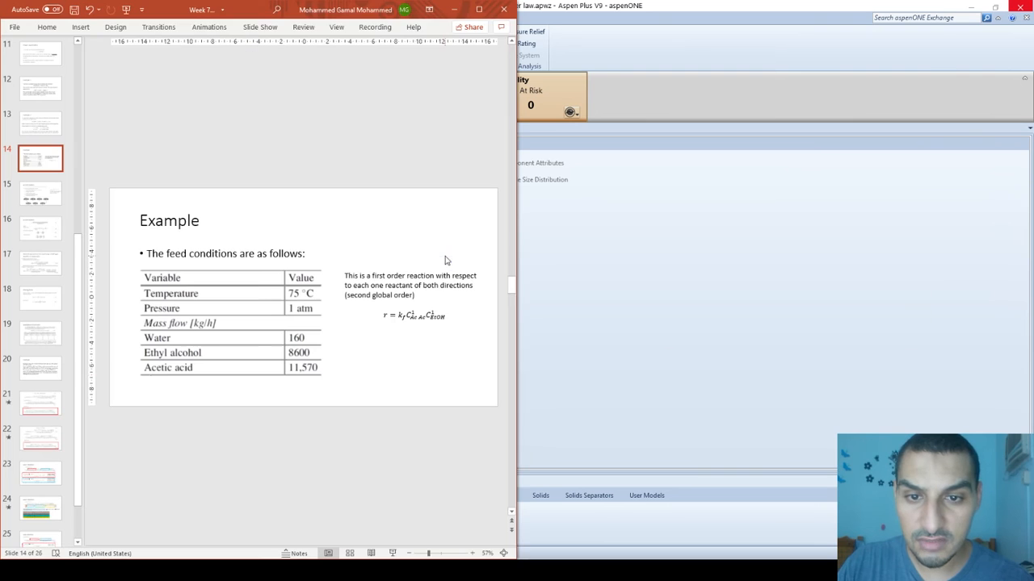
click(561, 324)
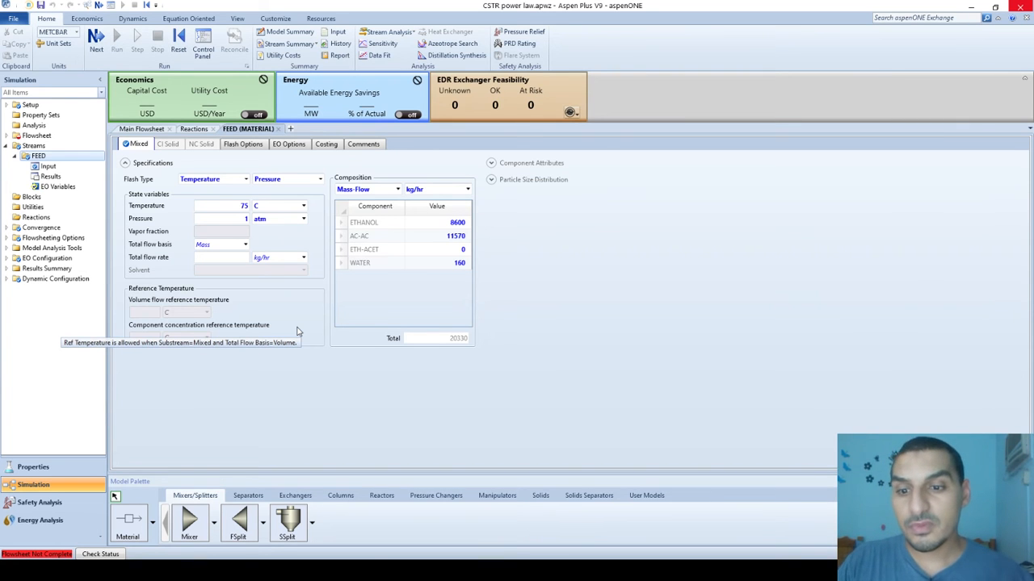
click(279, 129)
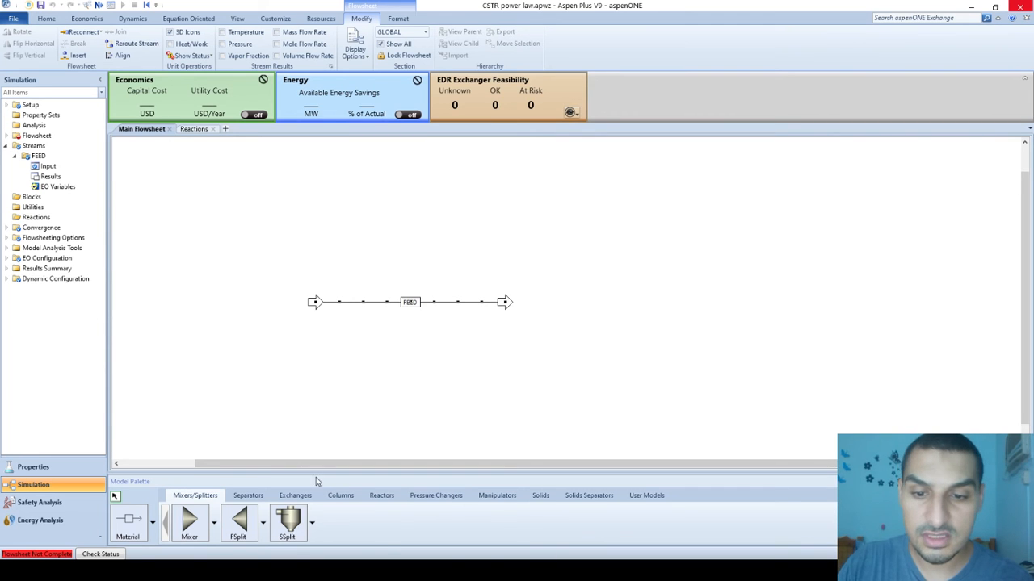
Step: Place an RCSTR reactor on the flowsheet at the end of the FEED stream and connect FEED to its inlet
click(376, 499)
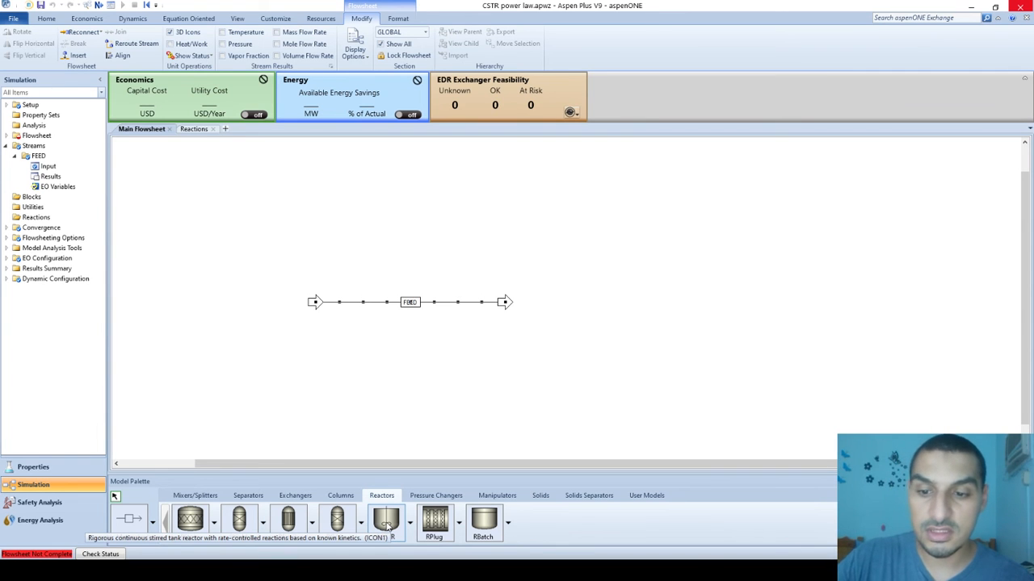
click(388, 525)
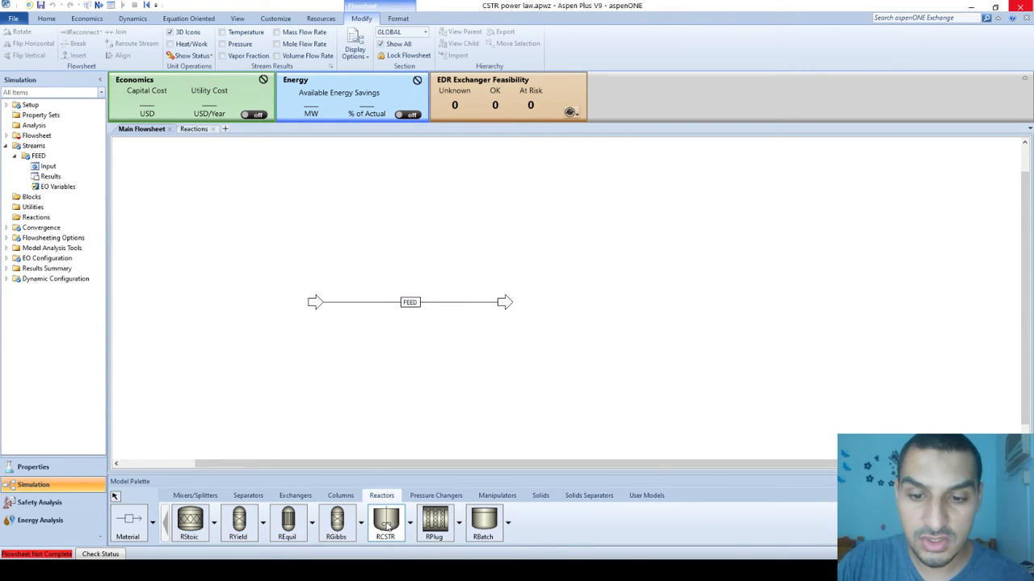
click(551, 300)
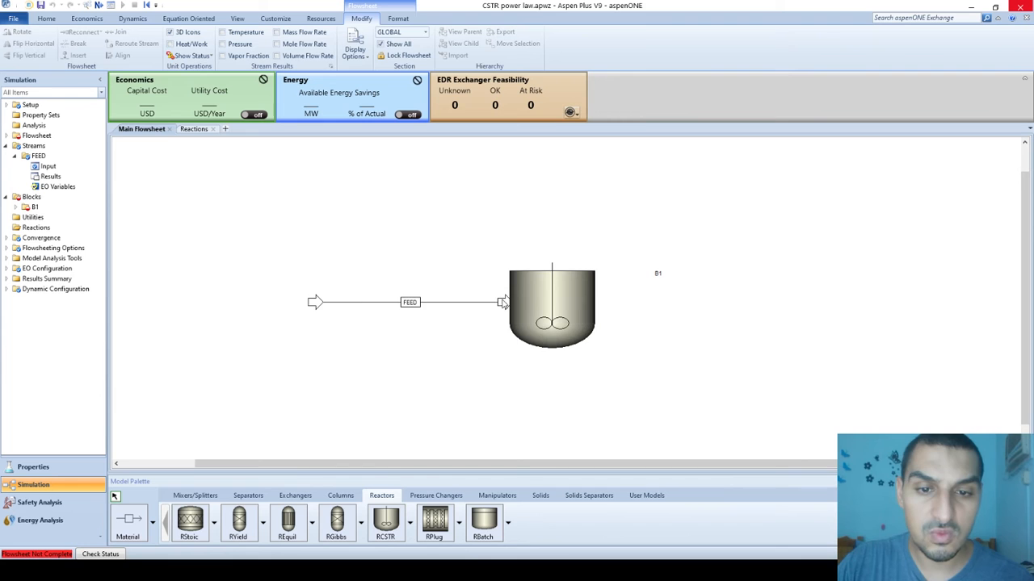
drag(503, 302, 506, 297)
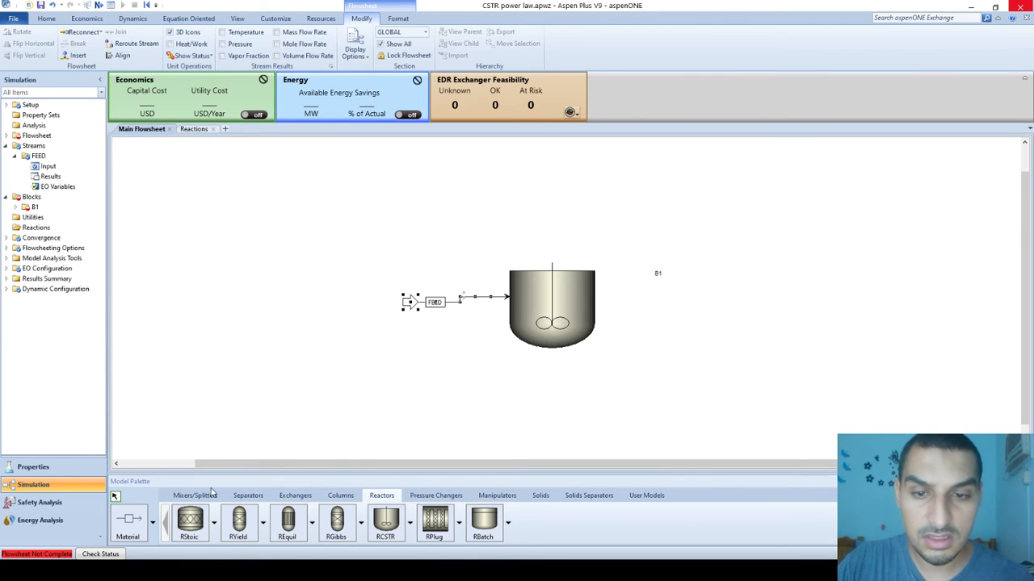
Step: Draw a material stream from the reactor's outlet and rename it PROD
click(127, 525)
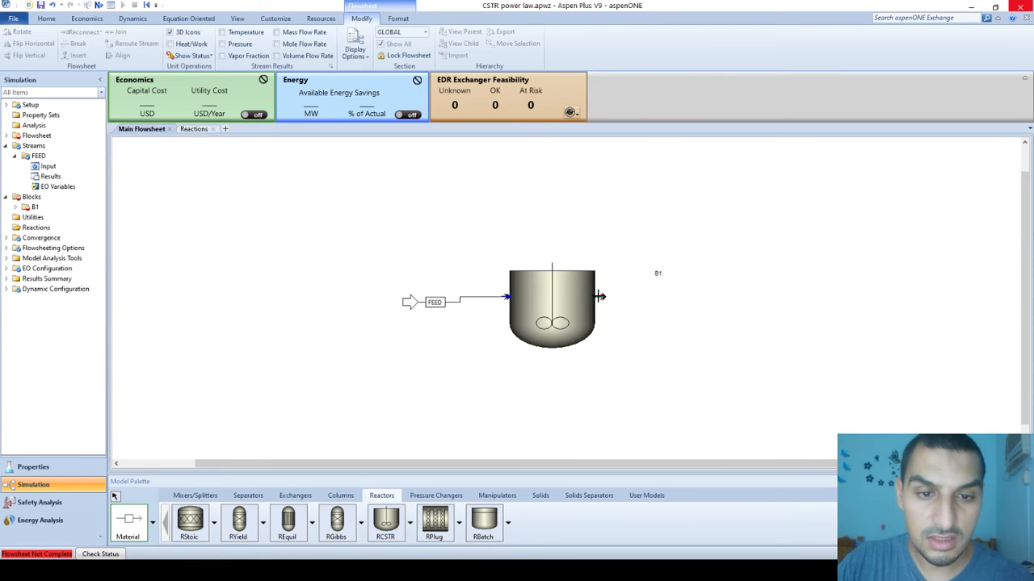
click(596, 297)
click(753, 310)
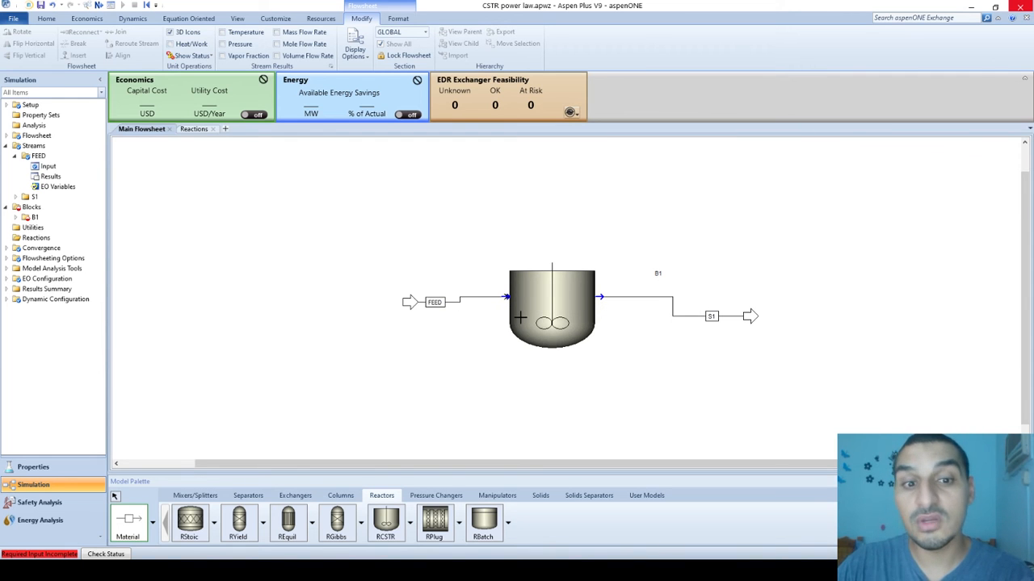
click(711, 316)
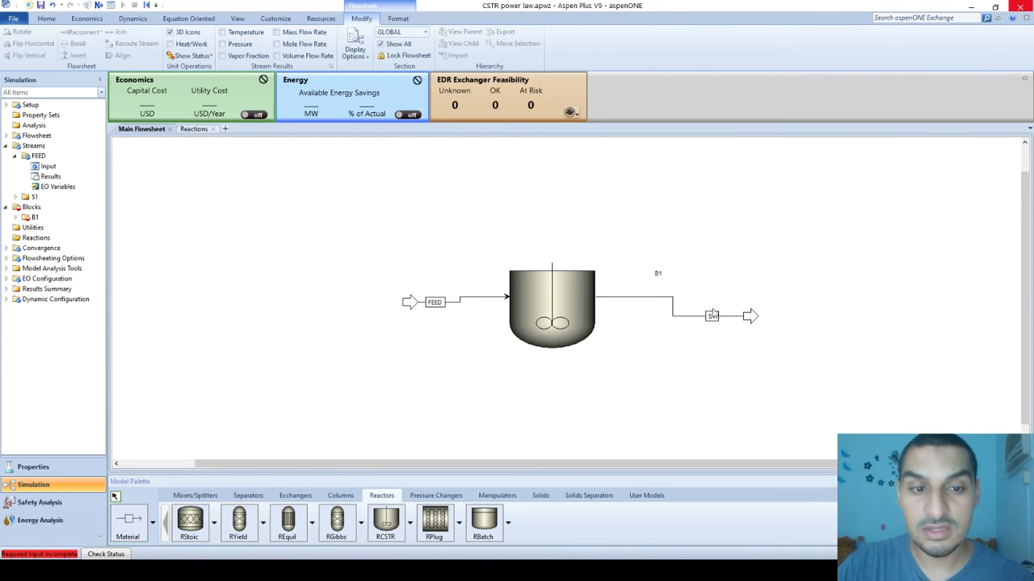
click(712, 316)
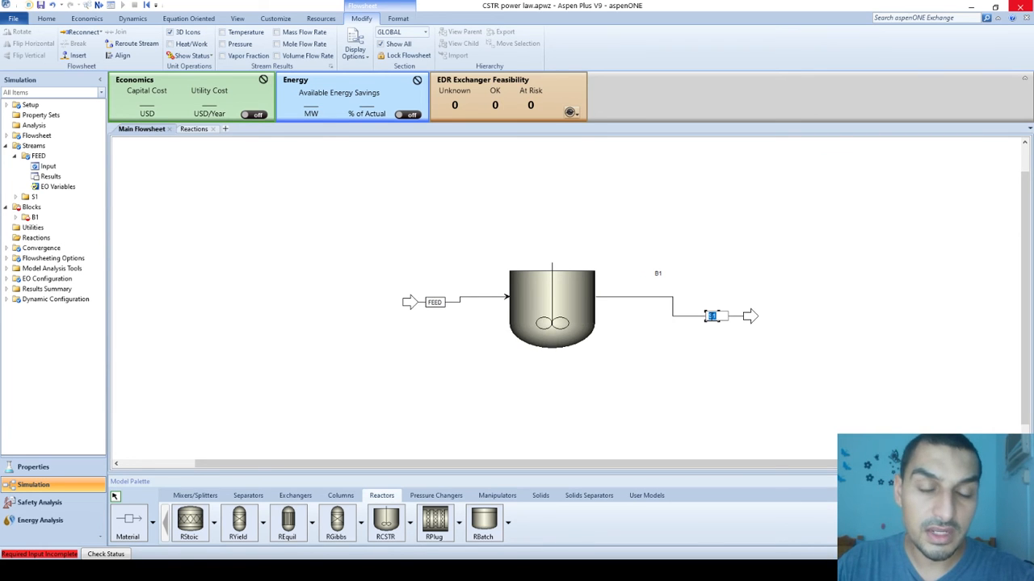
text(PROD)
key(Return)
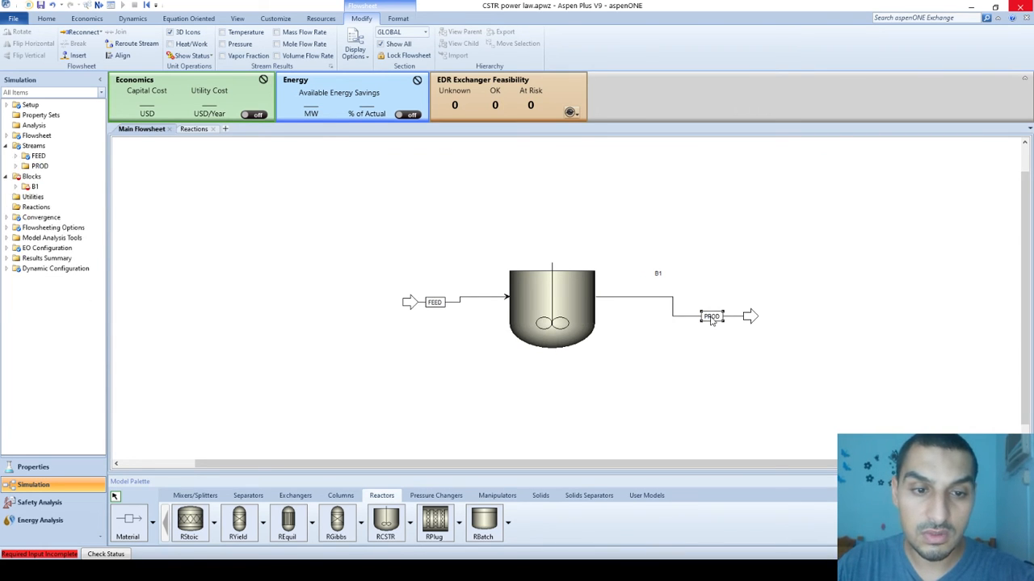
Step: Rename the reactor block as CSTR and move its label just above the vessel
click(659, 273)
click(659, 273)
text(CSTR)
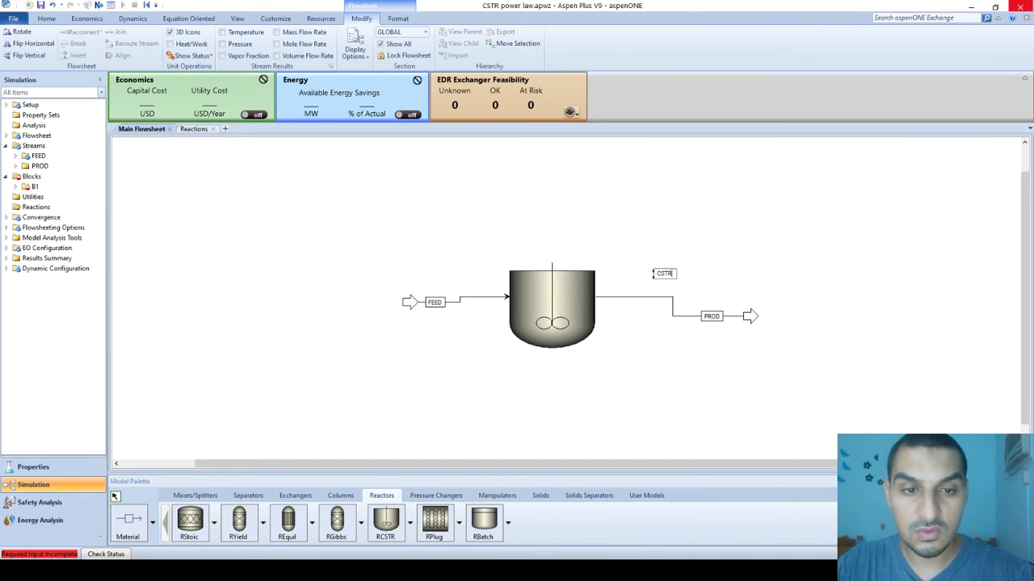
key(Return)
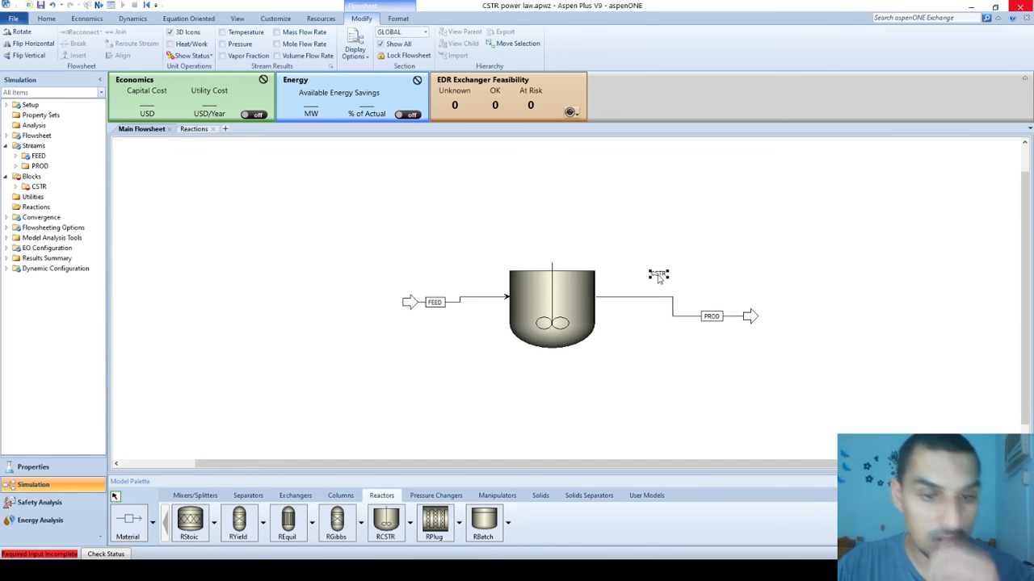
drag(660, 277, 582, 251)
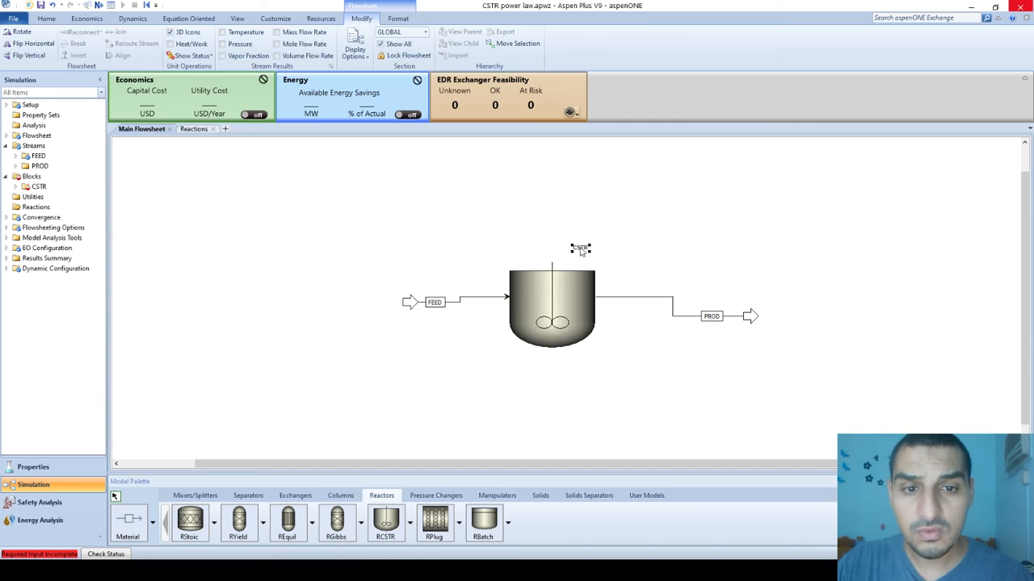
Step: Open the CSTR block's specifications and set the operating pressure to 1 atm
click(575, 331)
double_click(575, 331)
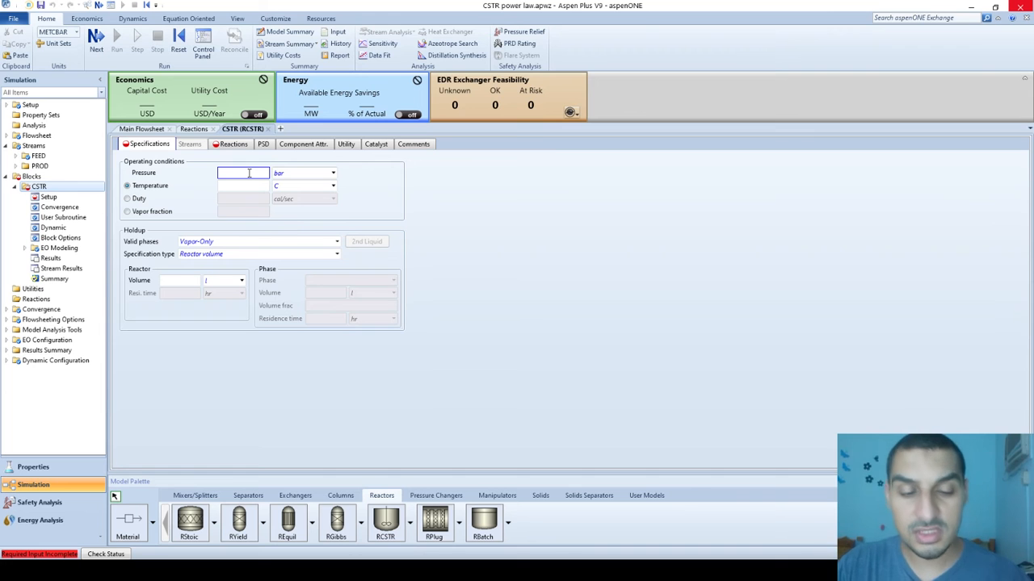
text(1)
key(Tab)
key(a)
key(Tab)
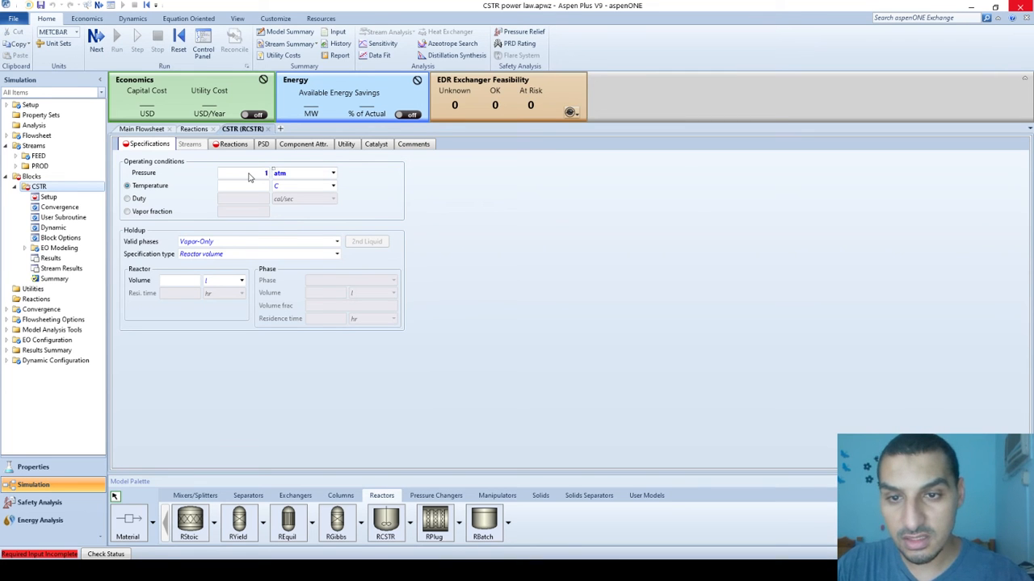
Step: Check the operating conditions on the Example 2 slide and set the reactor temperature to 75 °C in Aspen Plus
key(alt+Tab)
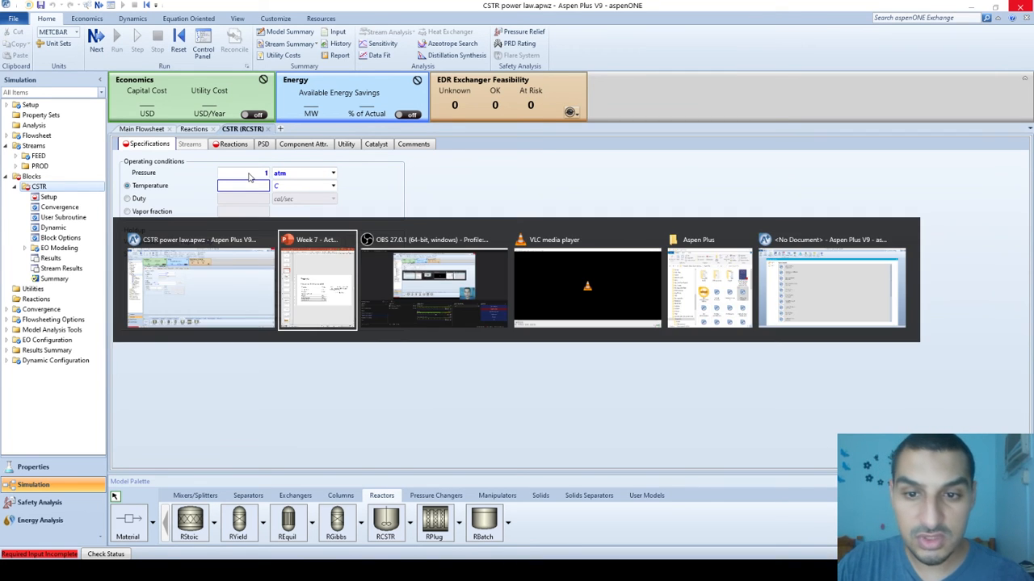
scroll(249, 177, up, 1)
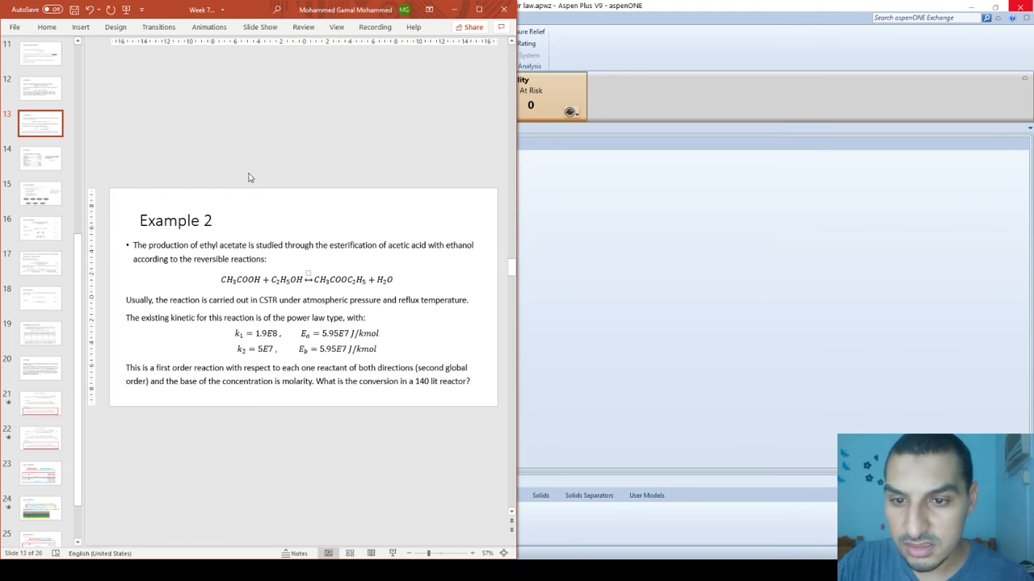
key(alt+Tab)
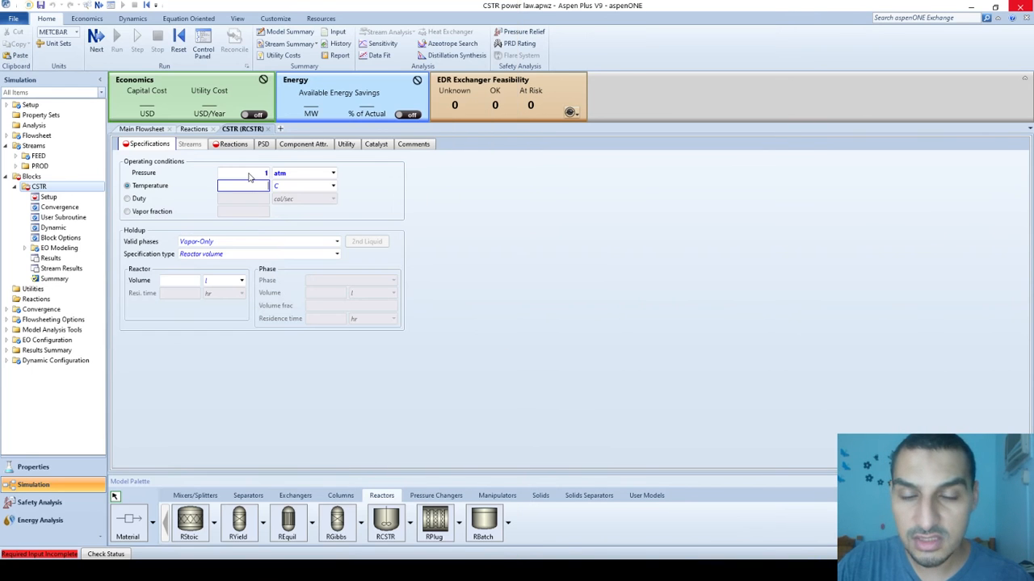
Step: Set the reactor's valid phases to Liquid-Only
click(251, 241)
click(251, 242)
key(Down)
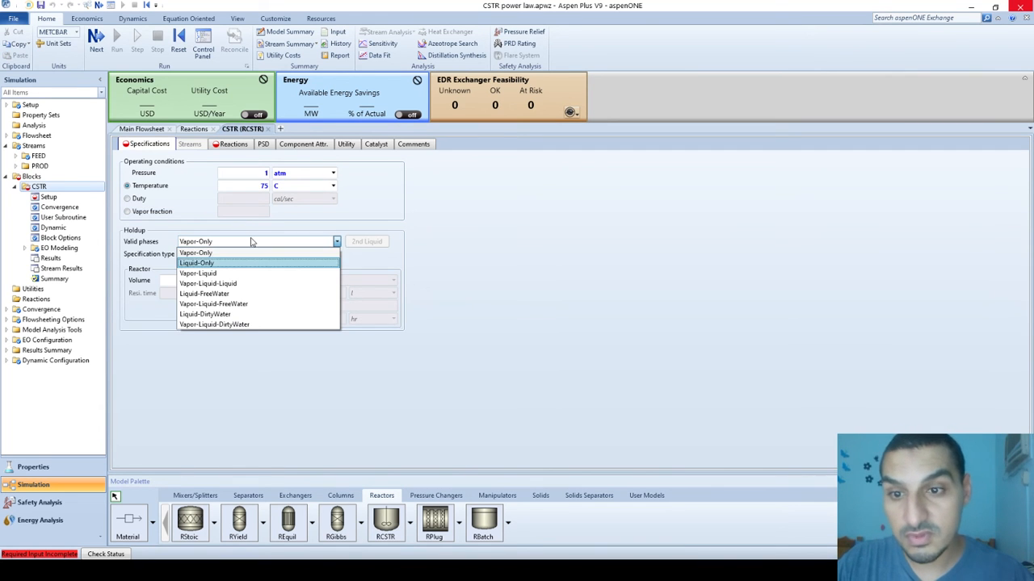
key(Return)
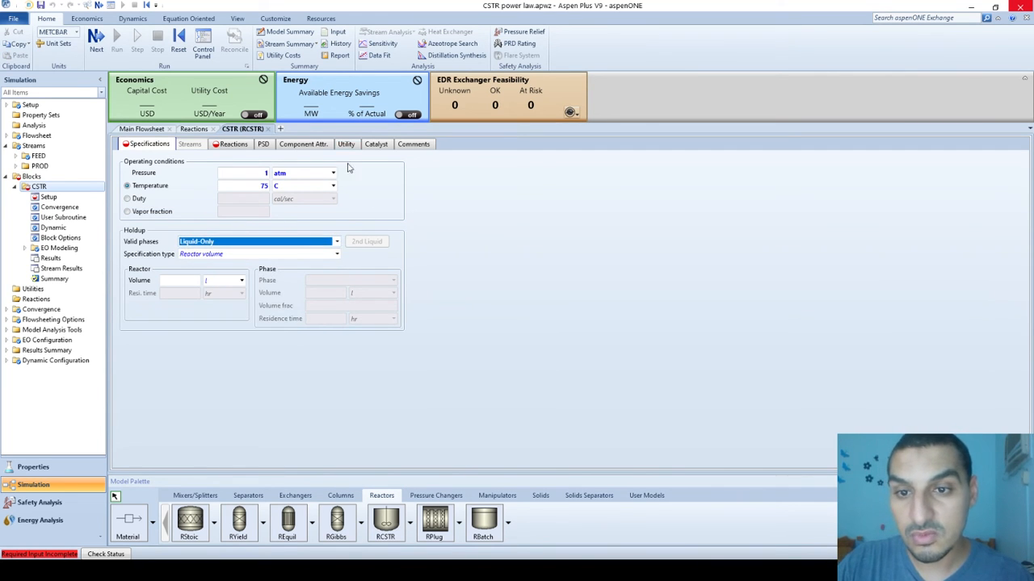
click(385, 226)
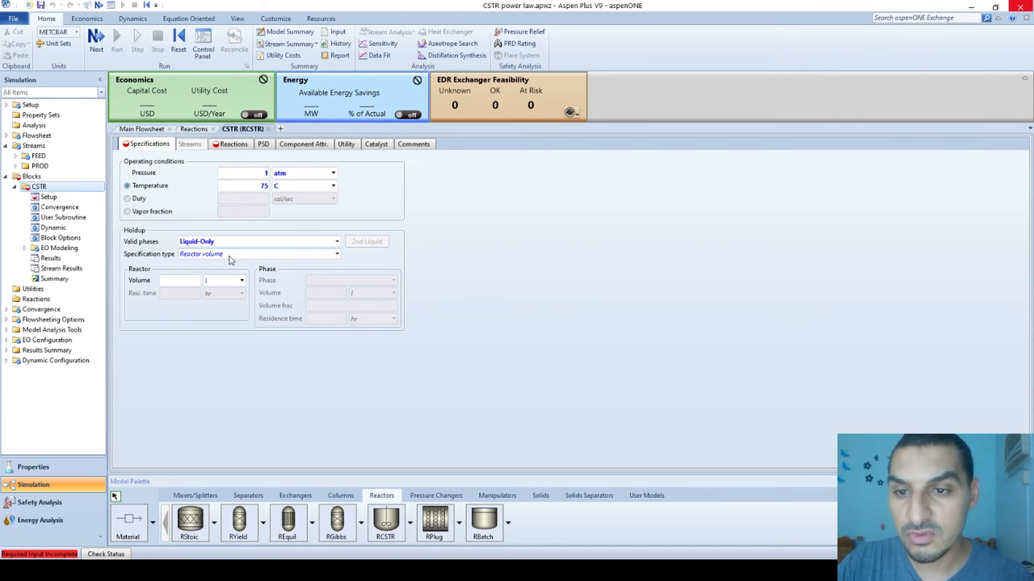
Step: Change the reactor's valid phases to Vapor-Liquid
click(202, 244)
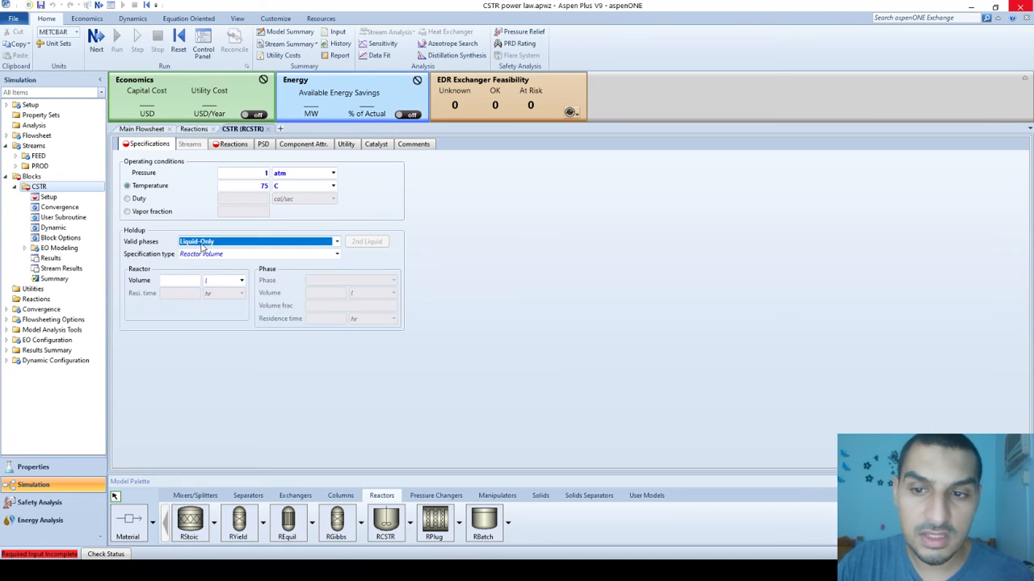
click(202, 245)
click(207, 276)
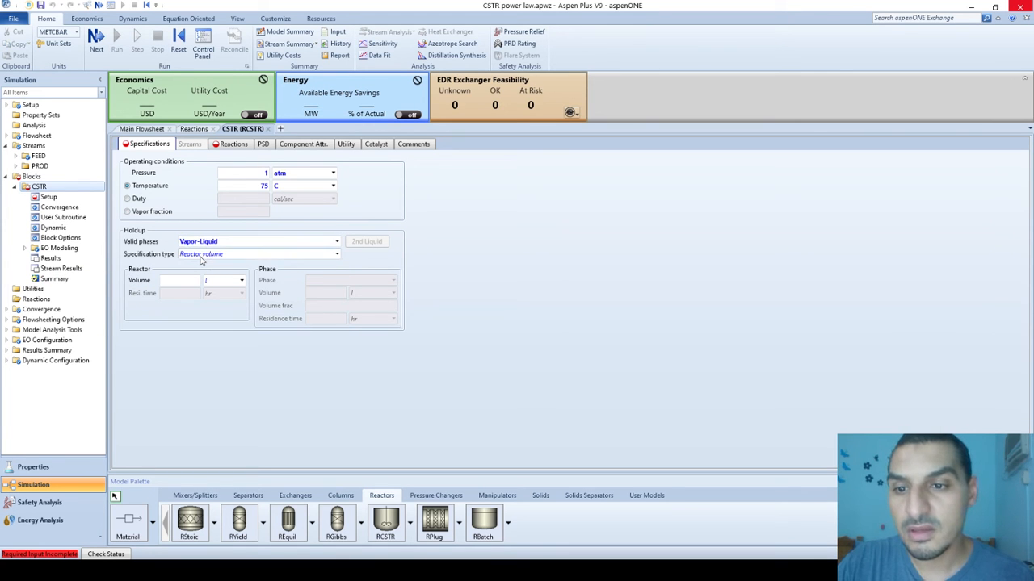
Step: Keep Reactor volume as the holdup specification type and set the reactor volume to 140 l
click(200, 255)
click(200, 257)
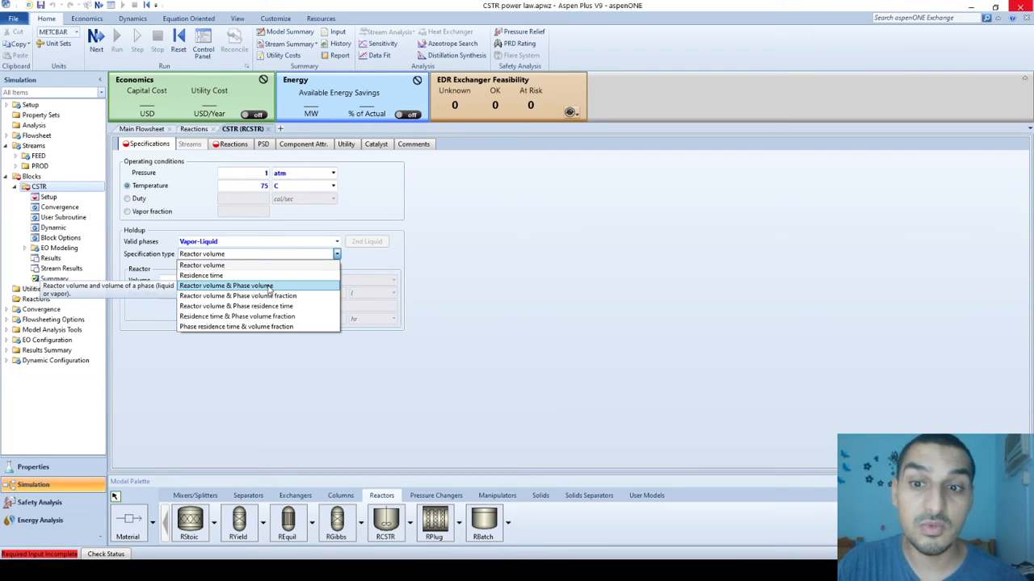
click(242, 265)
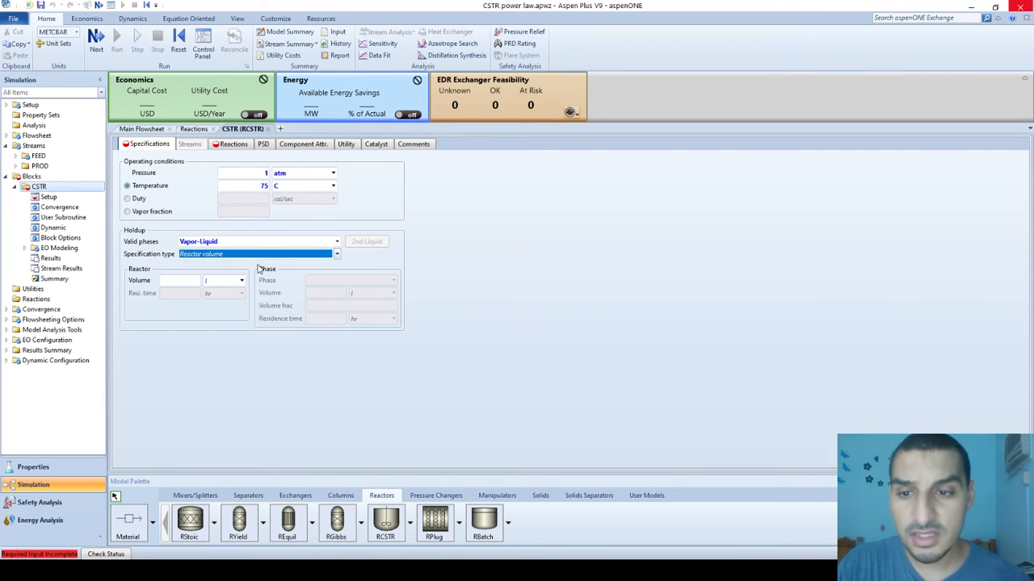
click(182, 281)
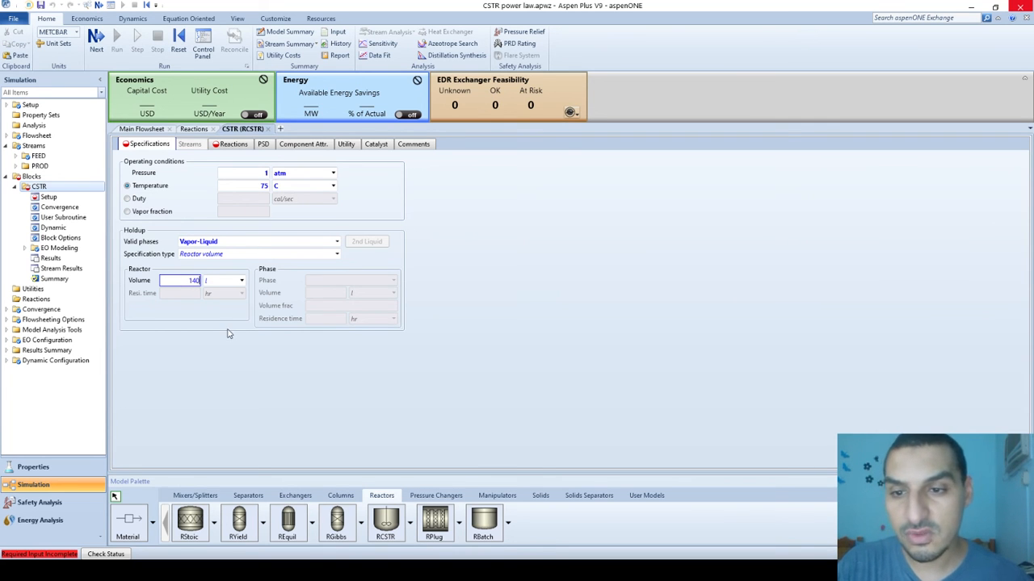
key(Return)
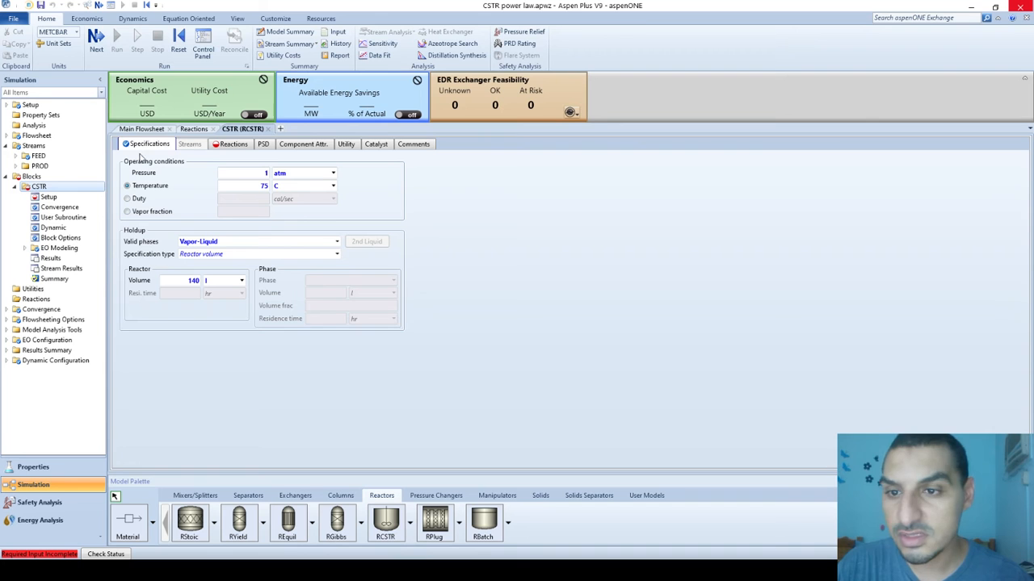
Step: Review the CSTR block's product stream, reaction set, PSD, component attribute, utility and catalyst settings
click(190, 145)
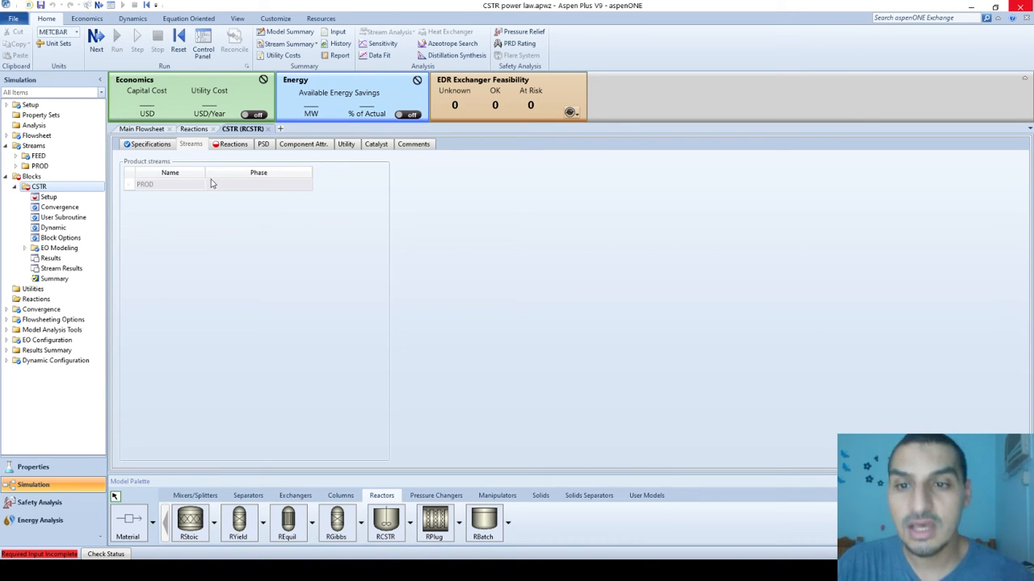
mouse_move(212, 184)
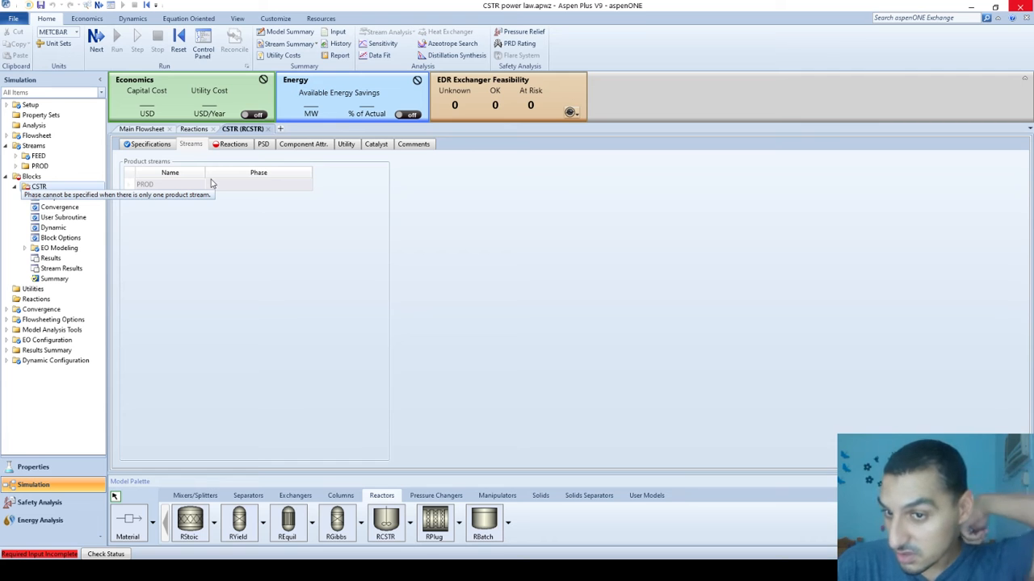
click(232, 145)
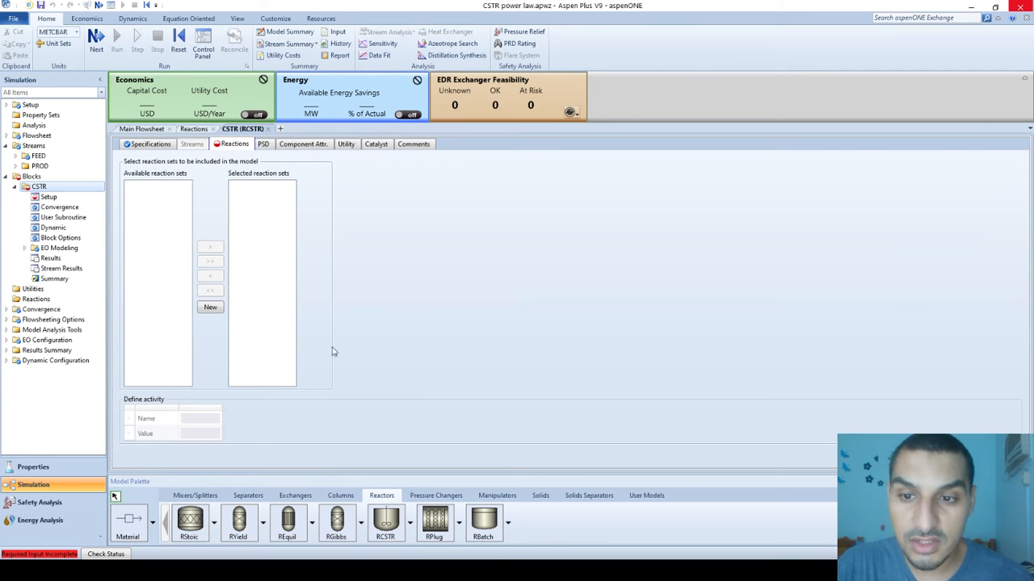
click(266, 145)
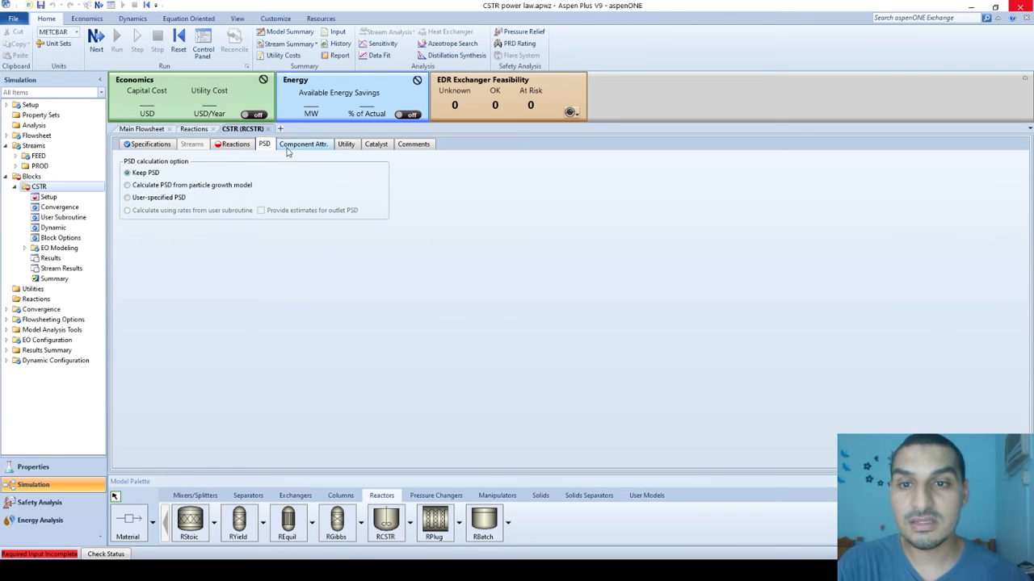
click(293, 147)
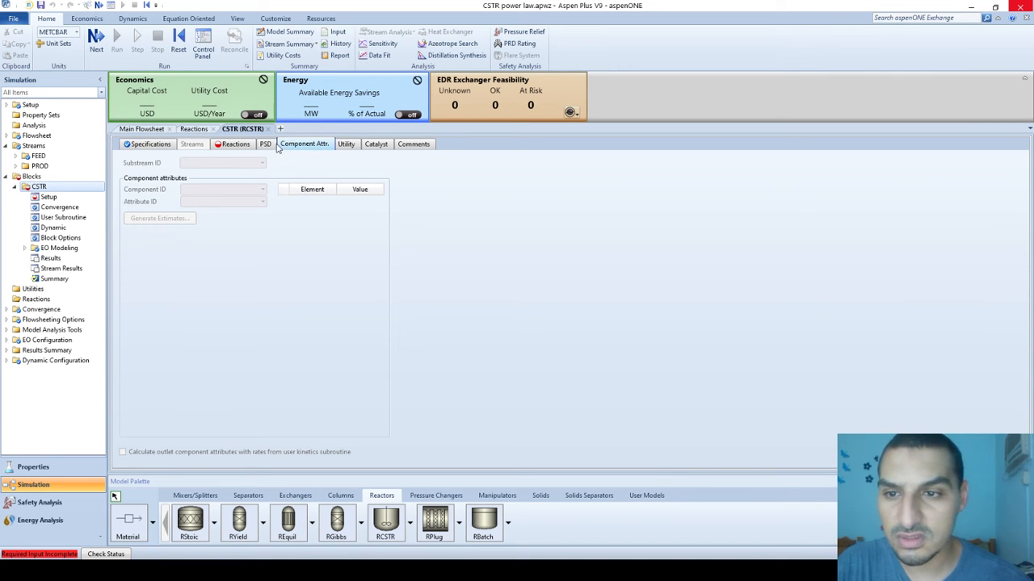
click(347, 145)
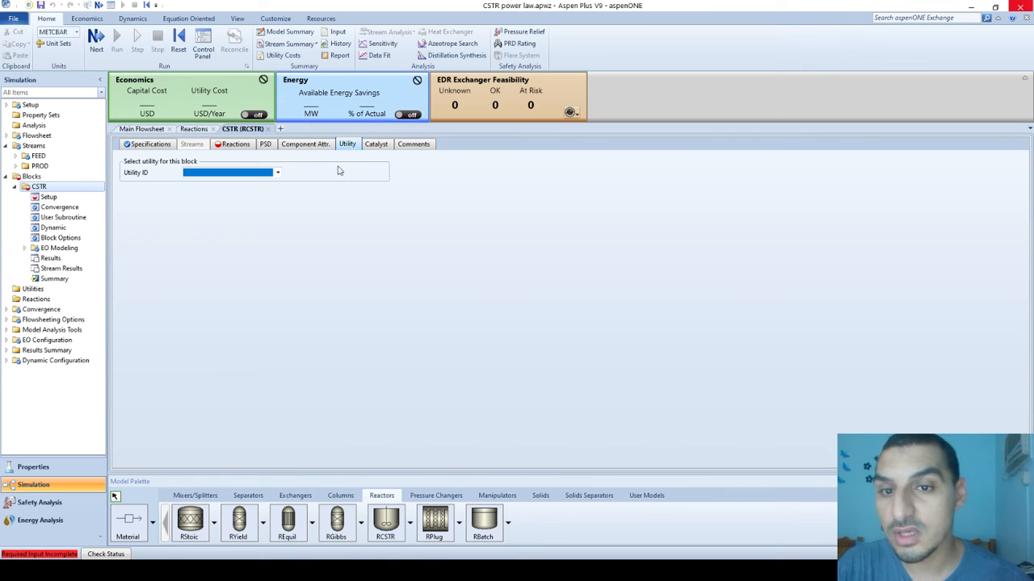
click(273, 173)
click(315, 173)
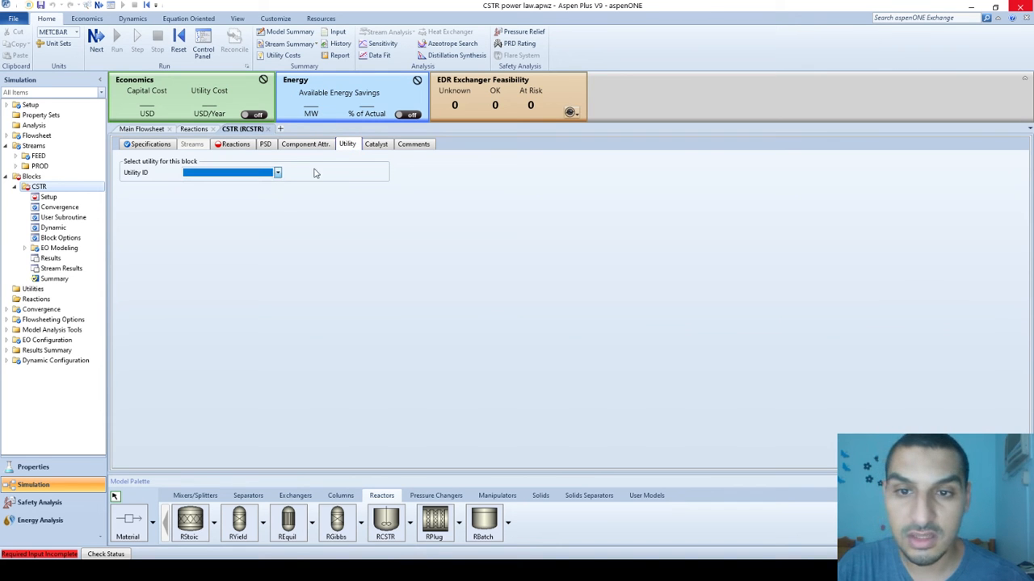
click(373, 145)
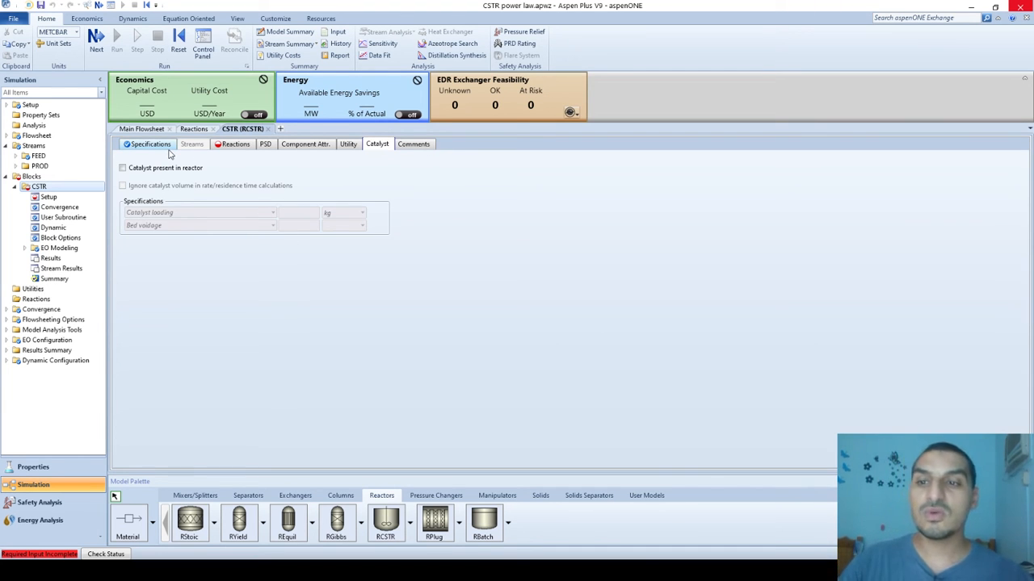
Step: Create a new reaction set of type POWERLAW for the CSTR block, accepting the default name
click(225, 150)
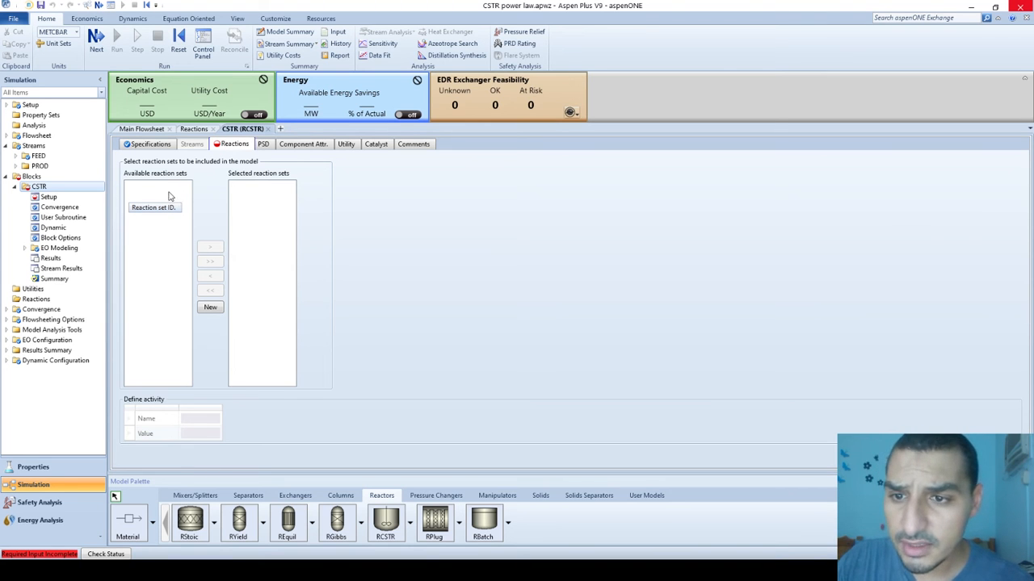
click(211, 309)
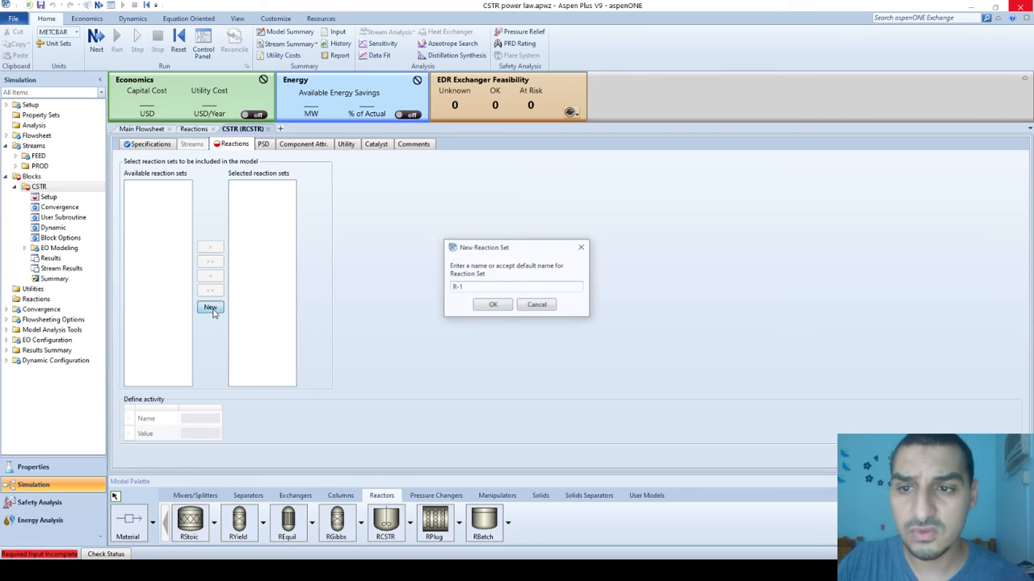
click(493, 306)
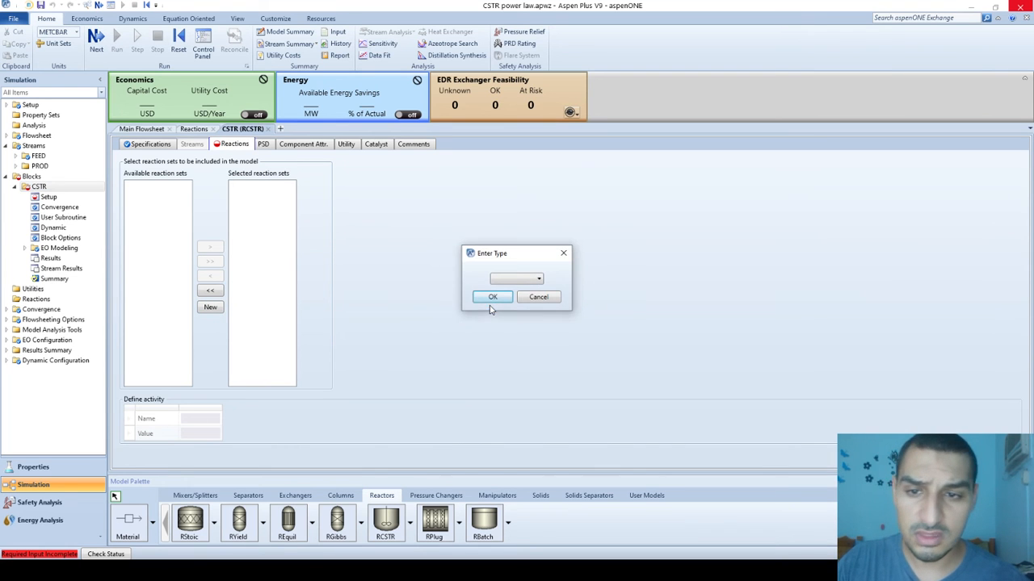
click(507, 281)
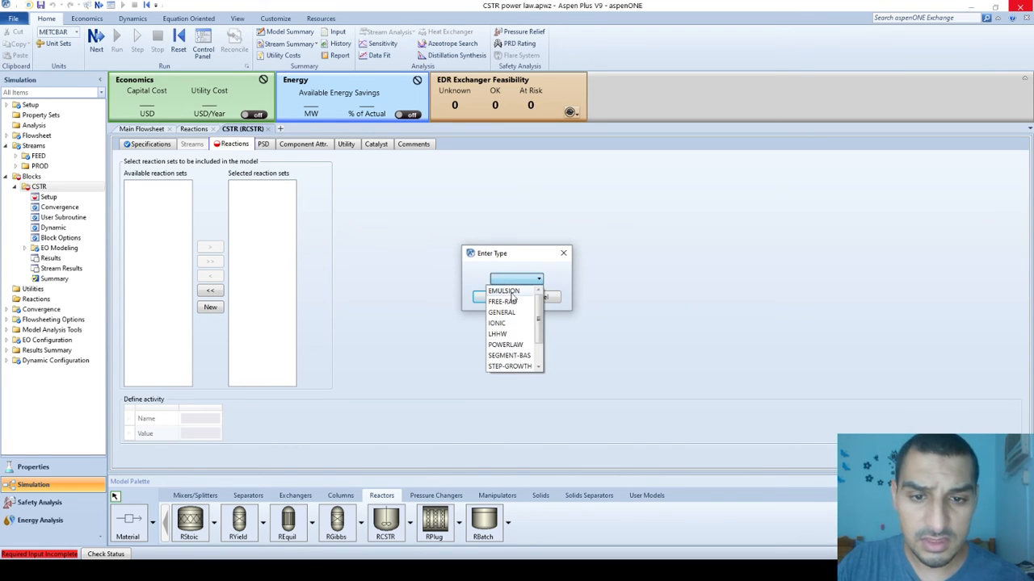
click(505, 345)
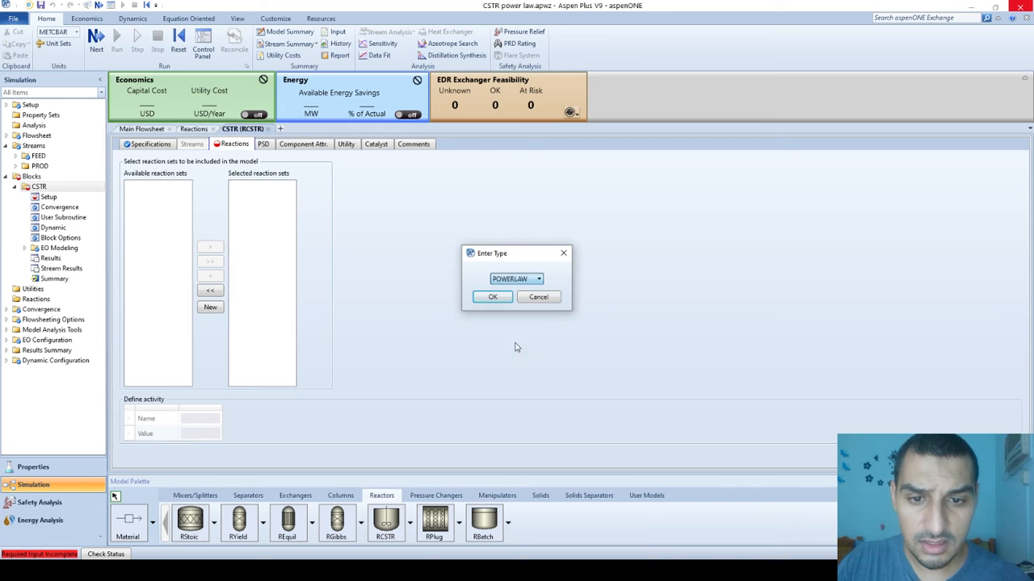
click(495, 298)
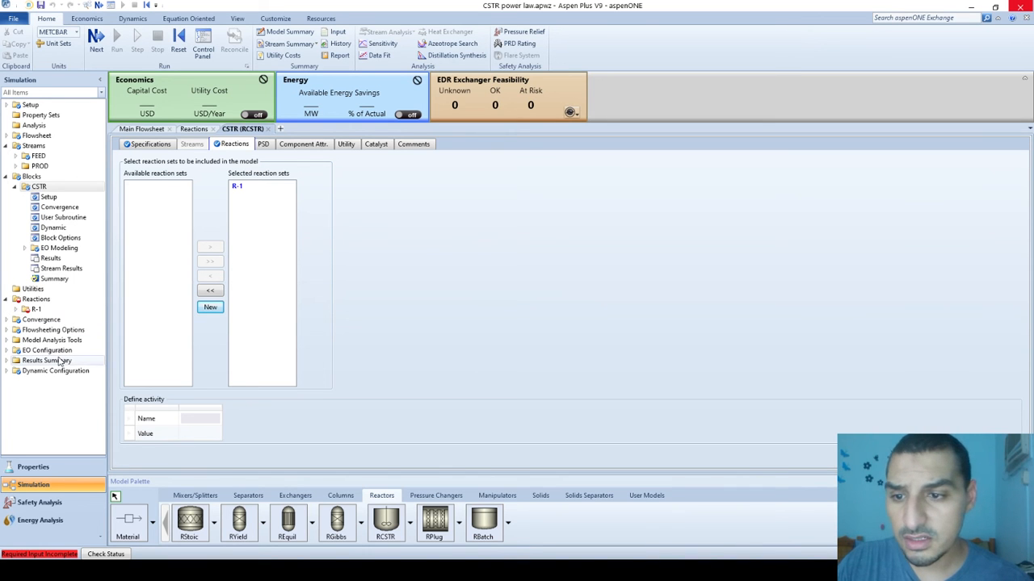
Step: Open the new reaction set's stoichiometry input and arrange the Example 2 slide and Aspen Plus side by side
click(23, 311)
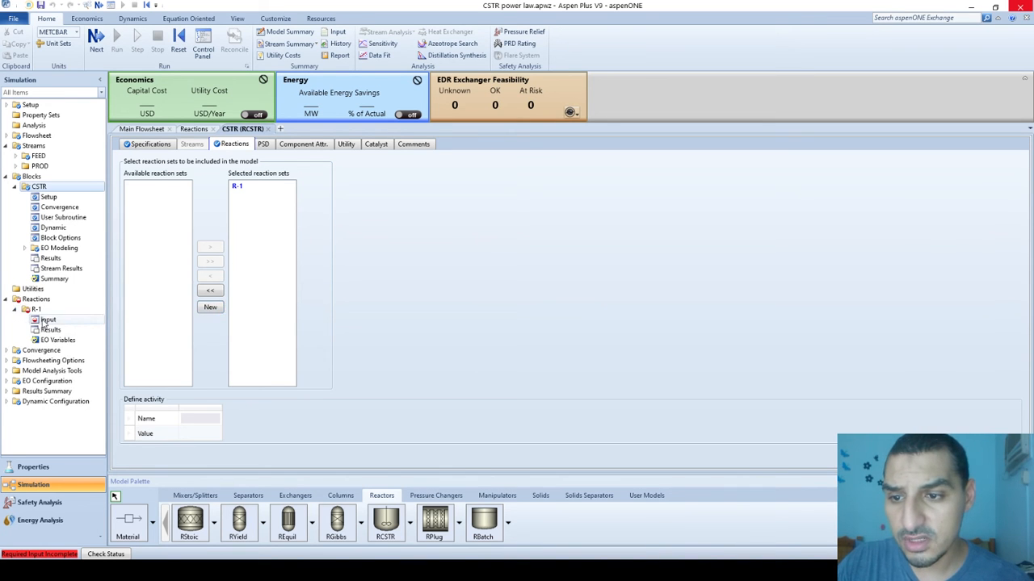
click(44, 321)
key(alt+Tab)
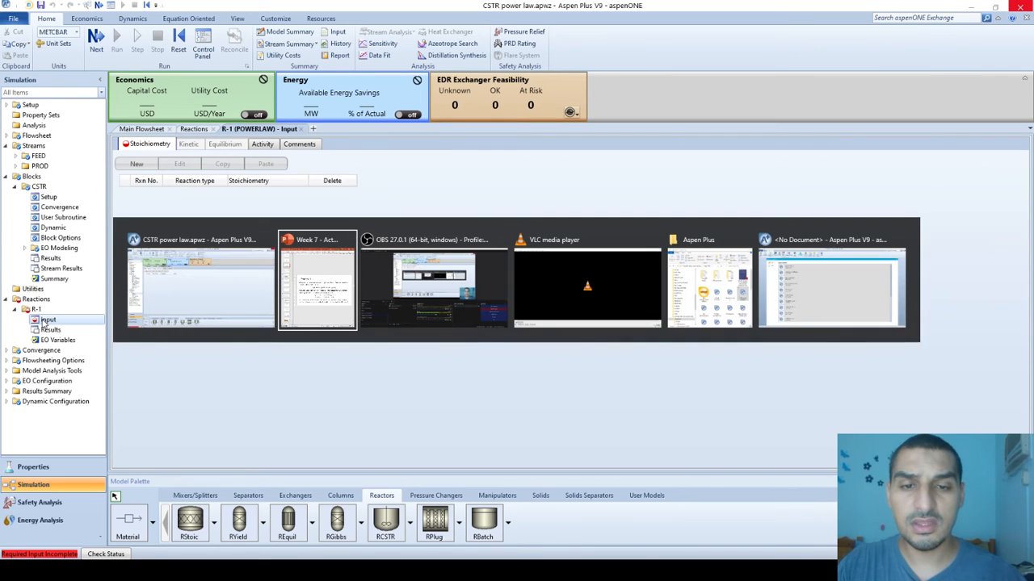
key(super+Right)
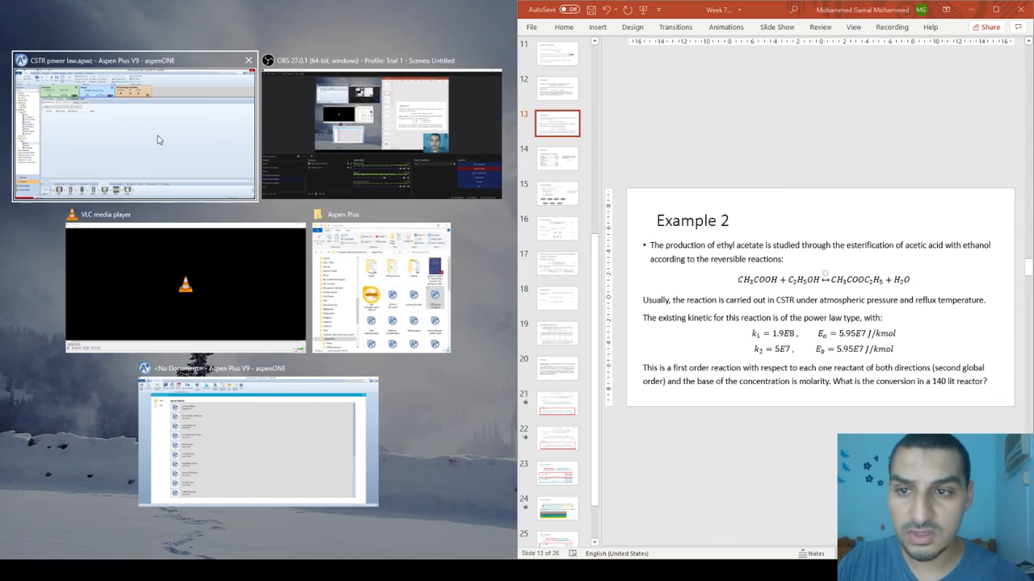
click(157, 138)
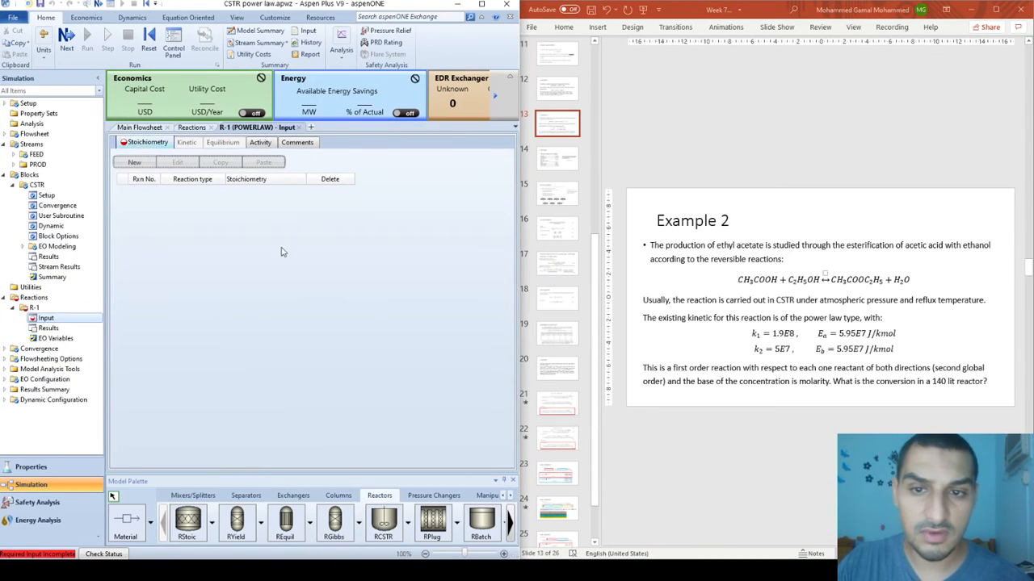
Step: Create kinetic reaction 1 in the reaction set with ETHANOL and AC-AC as its reactants
click(134, 163)
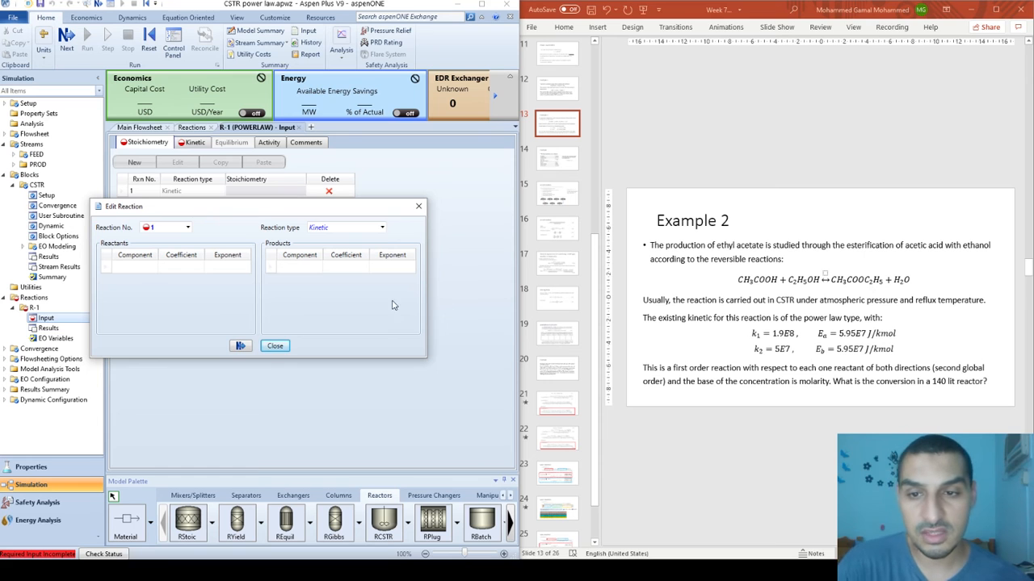
click(152, 270)
click(152, 269)
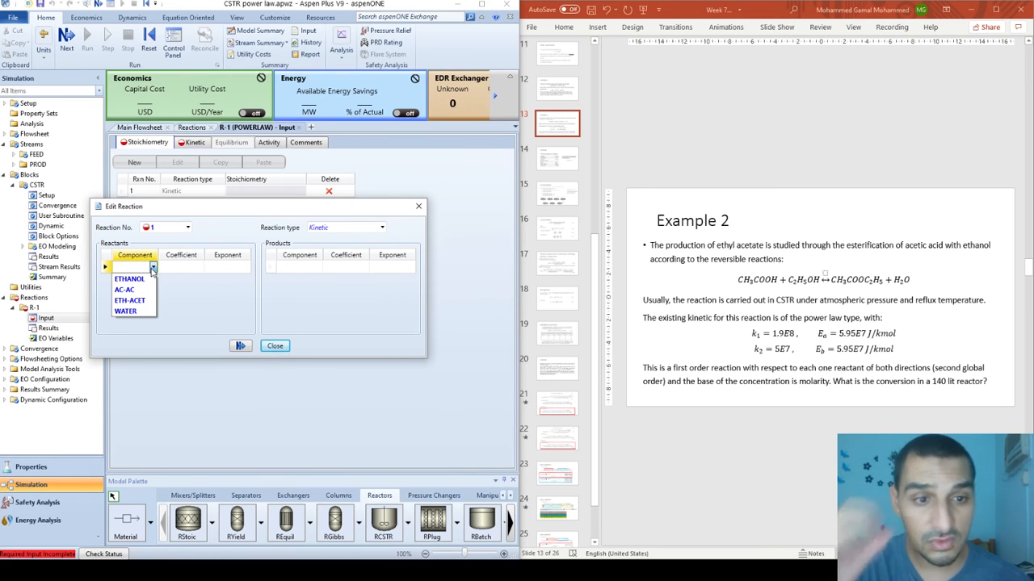
click(130, 279)
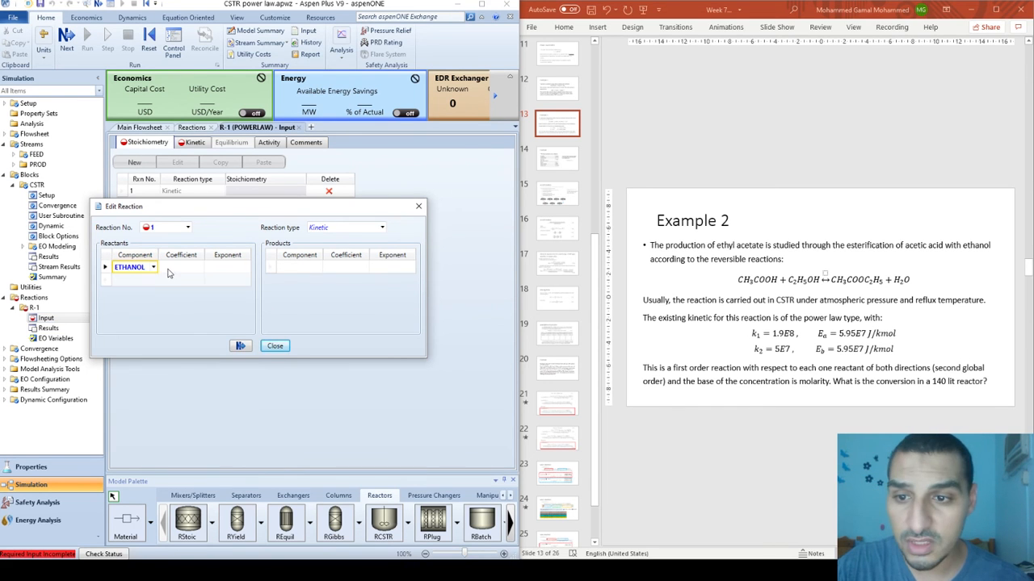
click(153, 279)
click(153, 279)
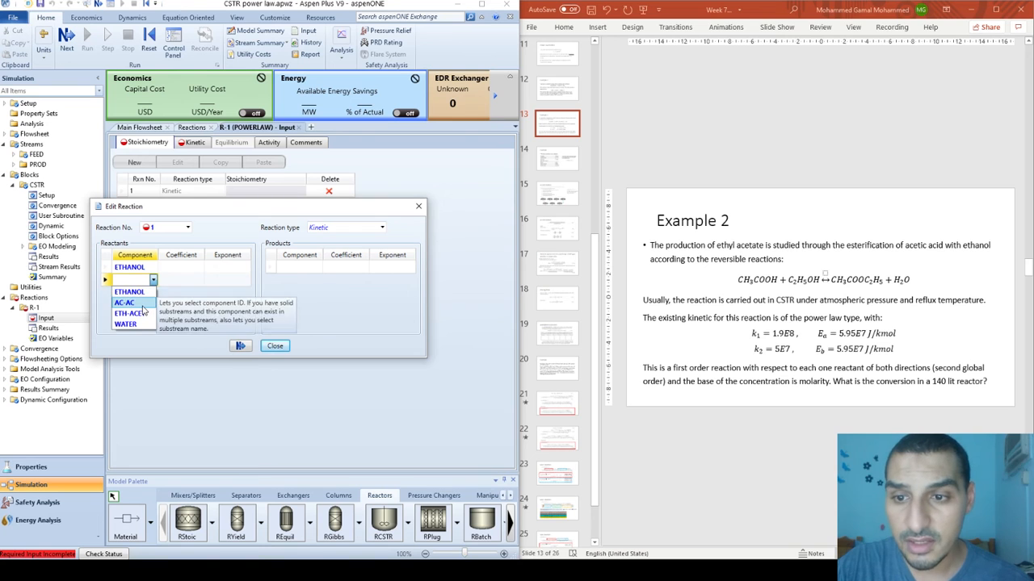
click(125, 302)
Step: Give both reactants of reaction 1, ETHANOL and AC-AC, a coefficient of -1 and an exponent of 1
text(-1)
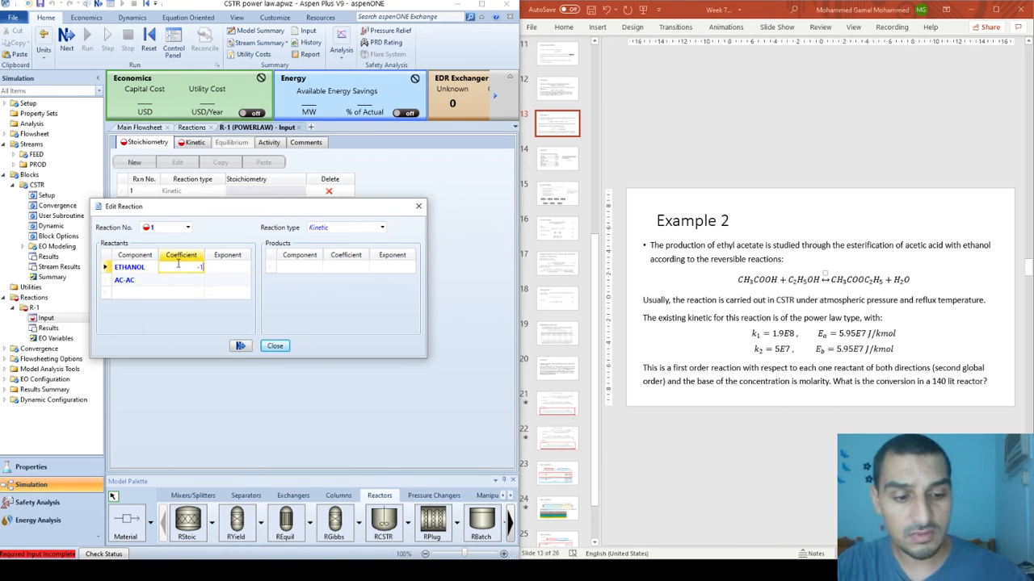
key(Return)
text(-1)
key(Return)
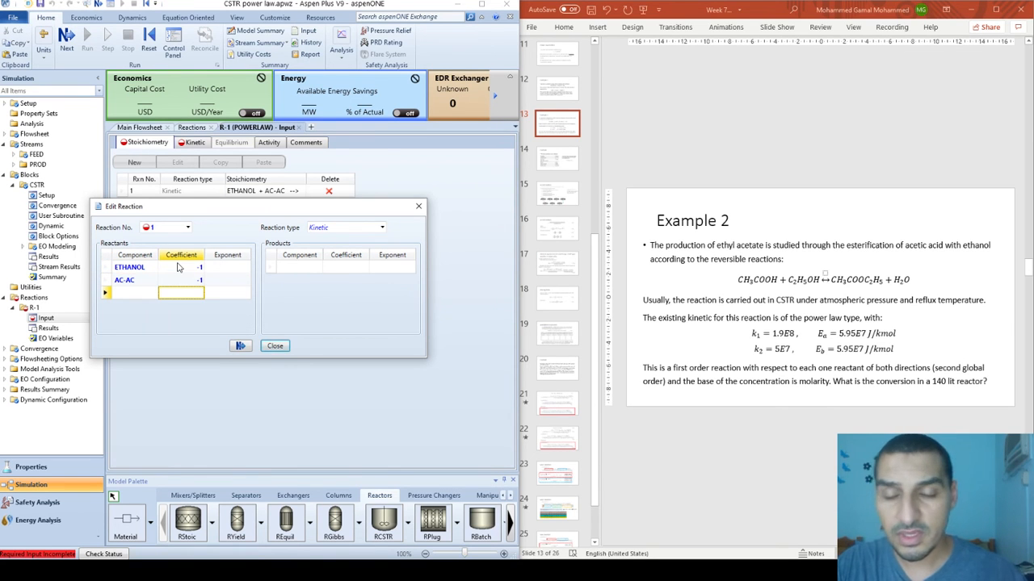
click(222, 270)
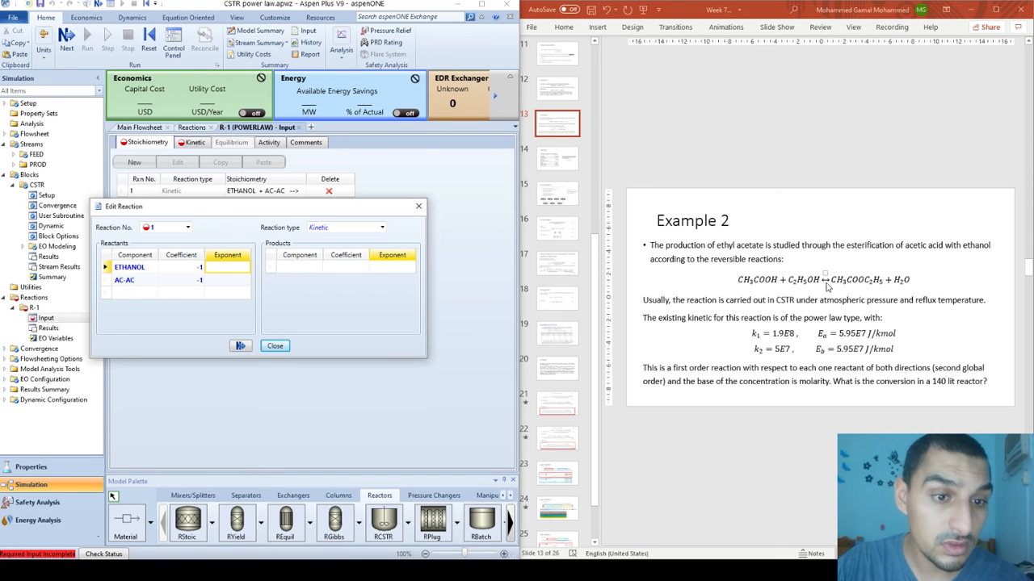
text(1)
key(Return)
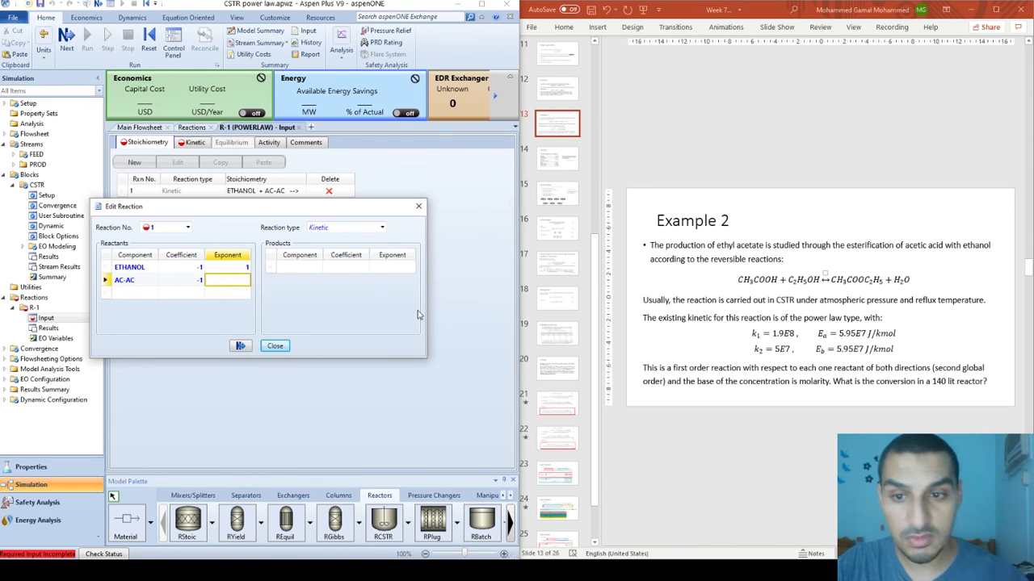
text(1)
key(Return)
Step: Add ETH-ACET and WATER as the products of reaction 1, each with a coefficient of 1
click(317, 267)
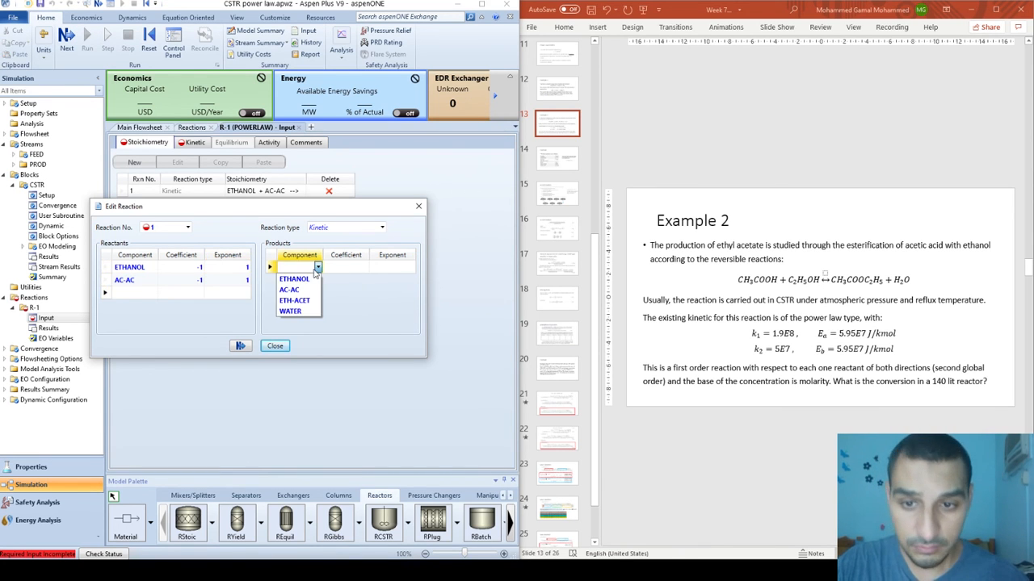
click(305, 302)
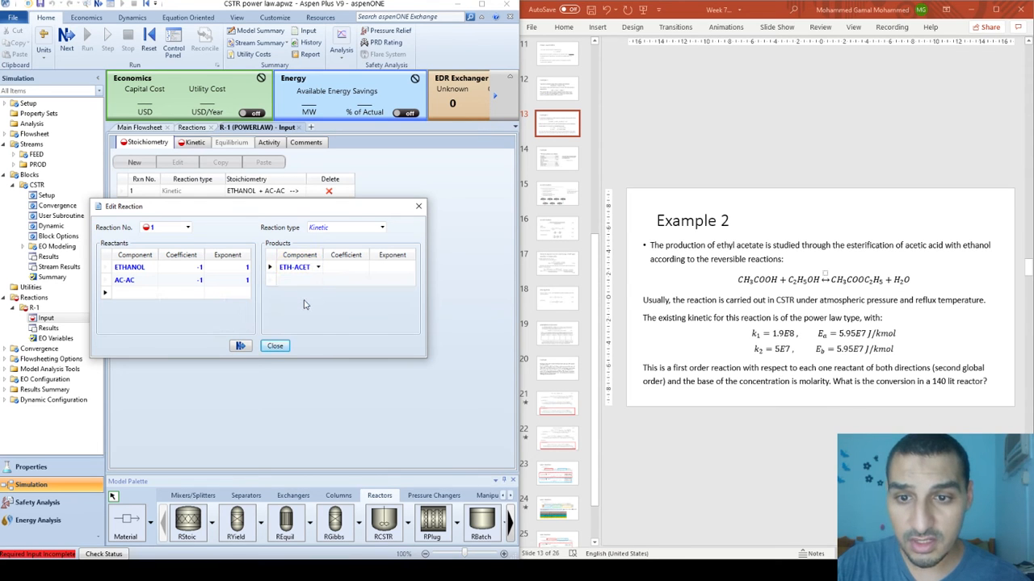
click(318, 280)
click(292, 324)
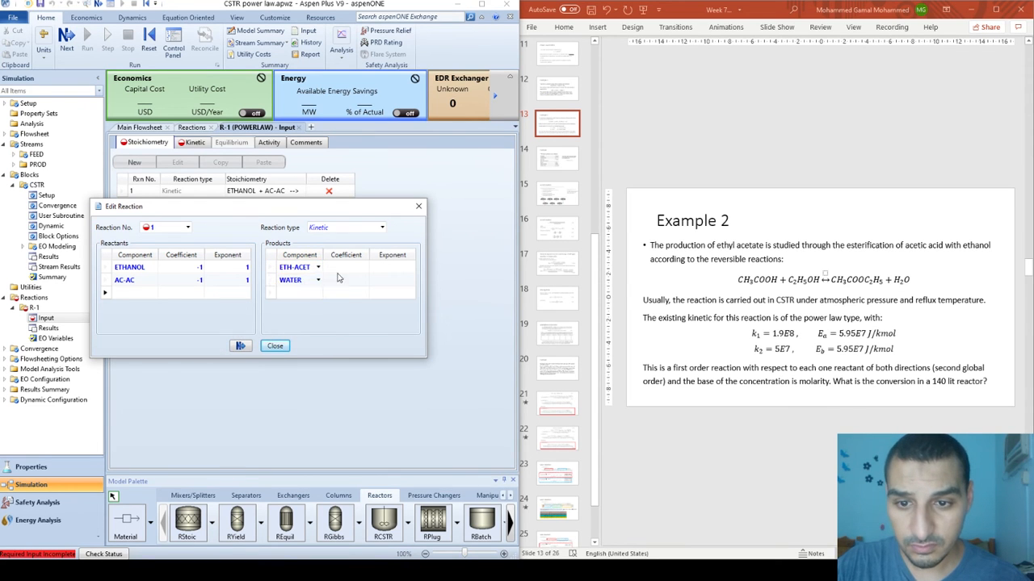
click(340, 269)
text(1)
key(Return)
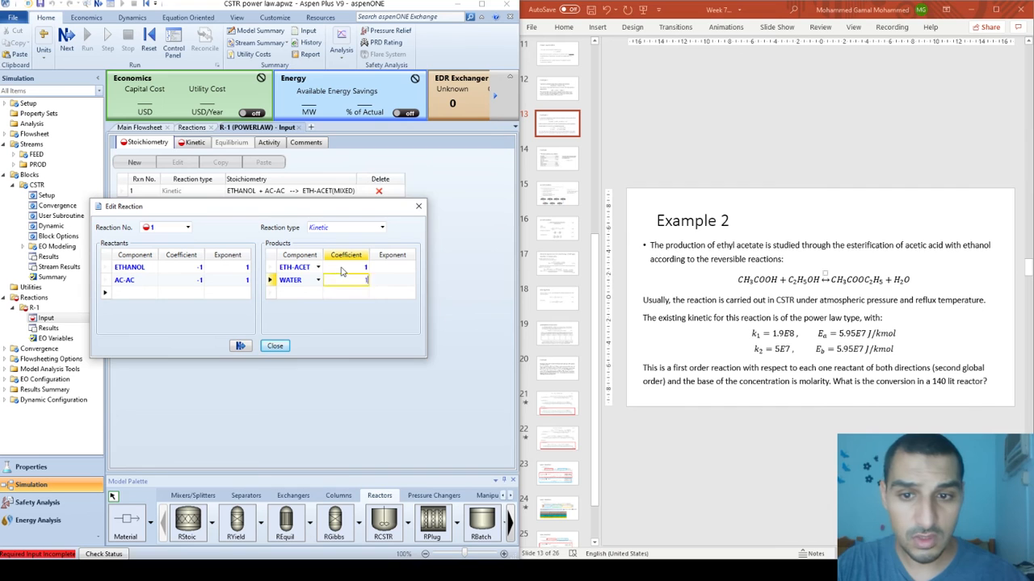
text(1)
key(Return)
Step: Set the exponents of the products ETH-ACET and WATER in reaction 1 to 0
click(381, 270)
text(0)
key(Return)
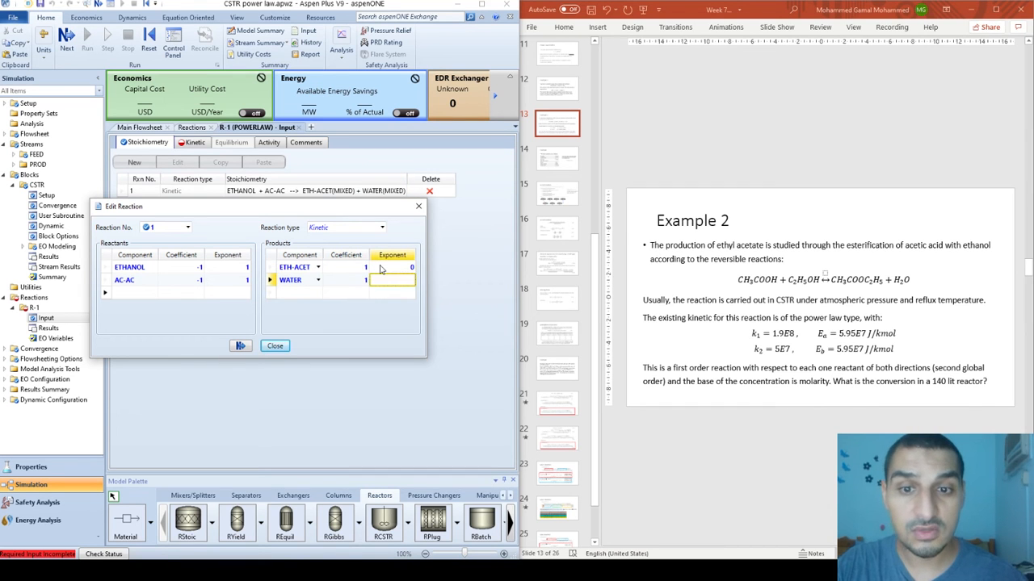
text(0)
key(Return)
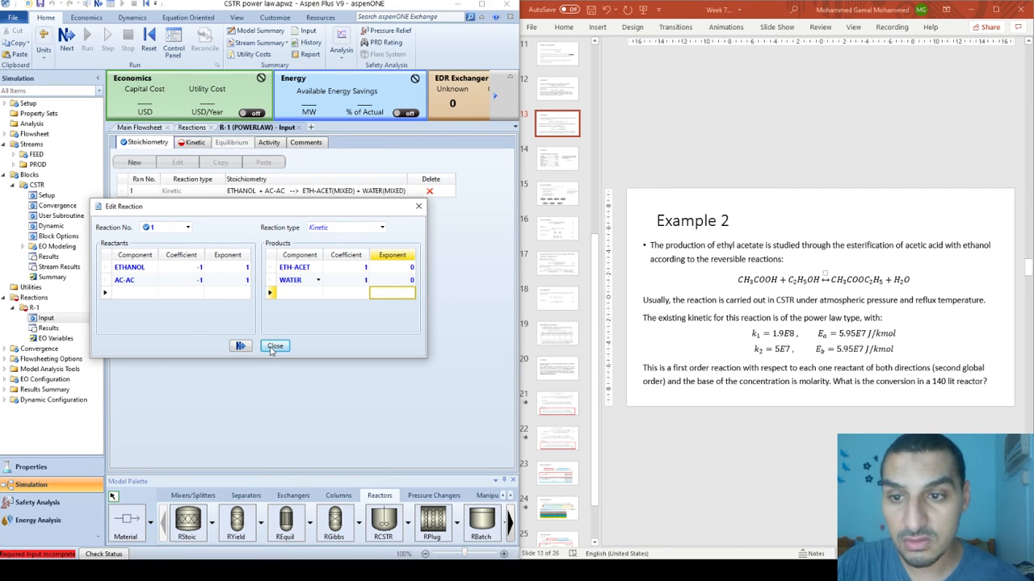
Step: Add reaction 2 for the reverse direction with ETH-ACET as its first reactant, and open the component choice for the second reactant
click(166, 227)
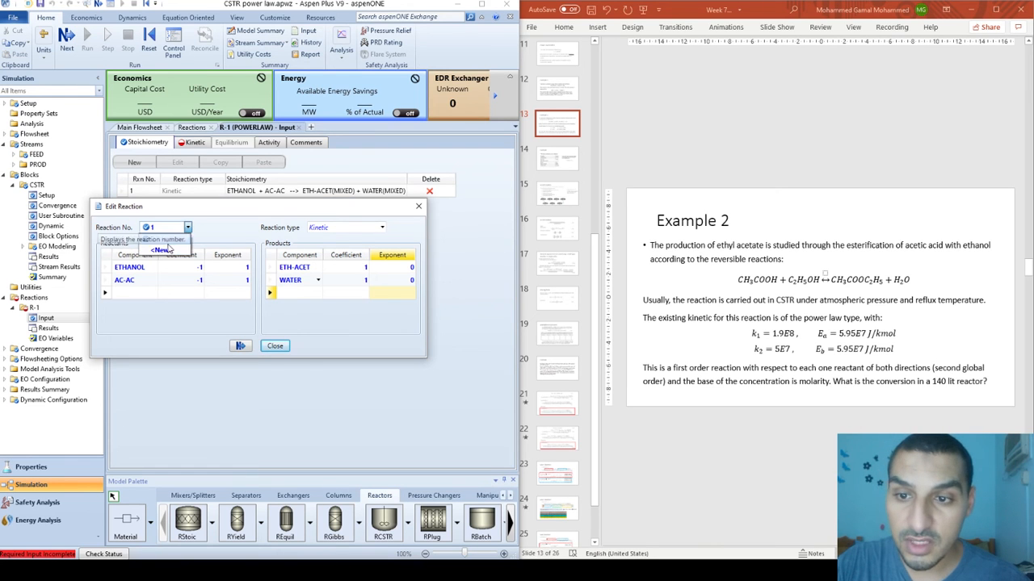
click(167, 252)
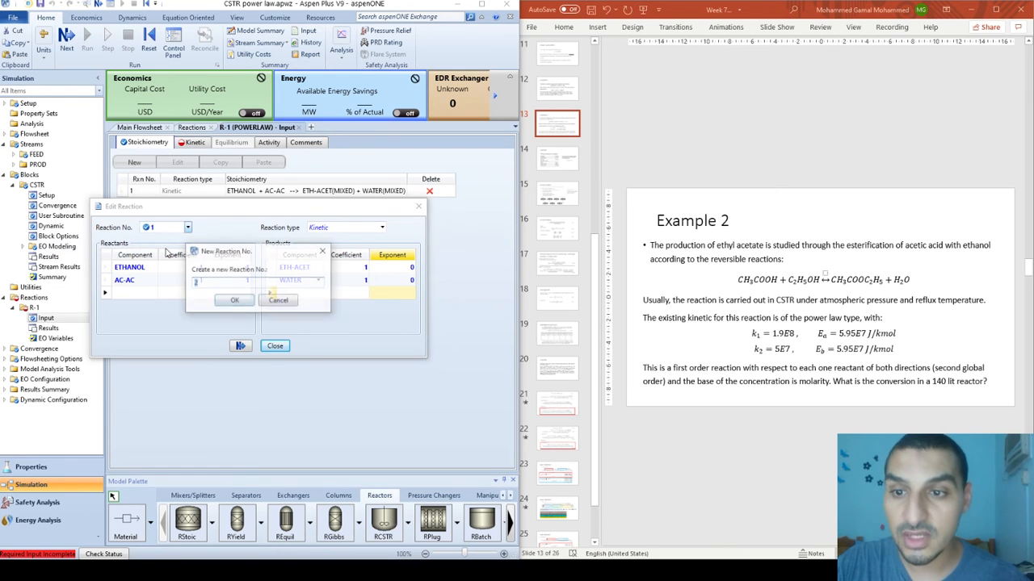
click(234, 300)
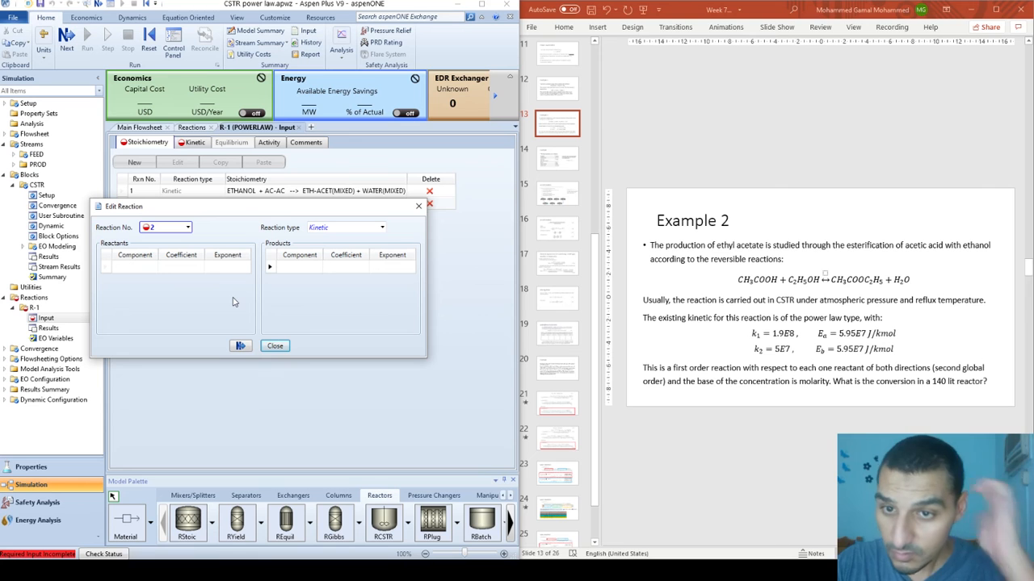
click(153, 267)
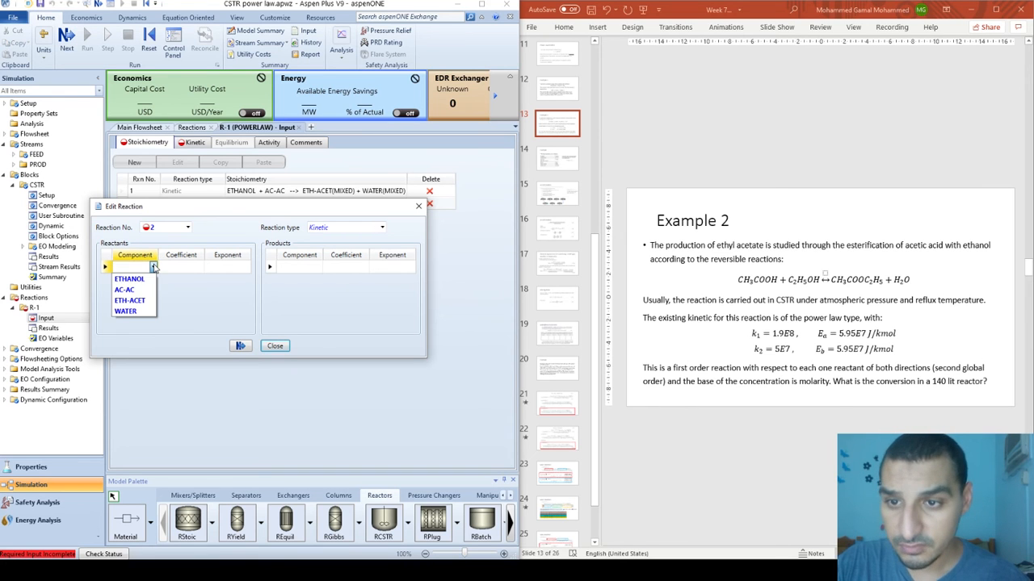
click(130, 300)
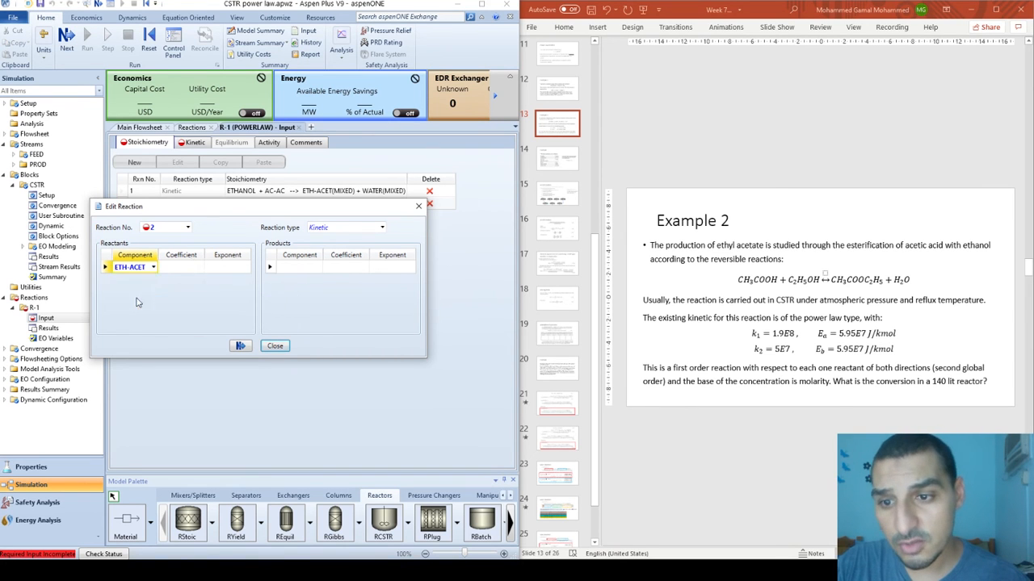
click(153, 279)
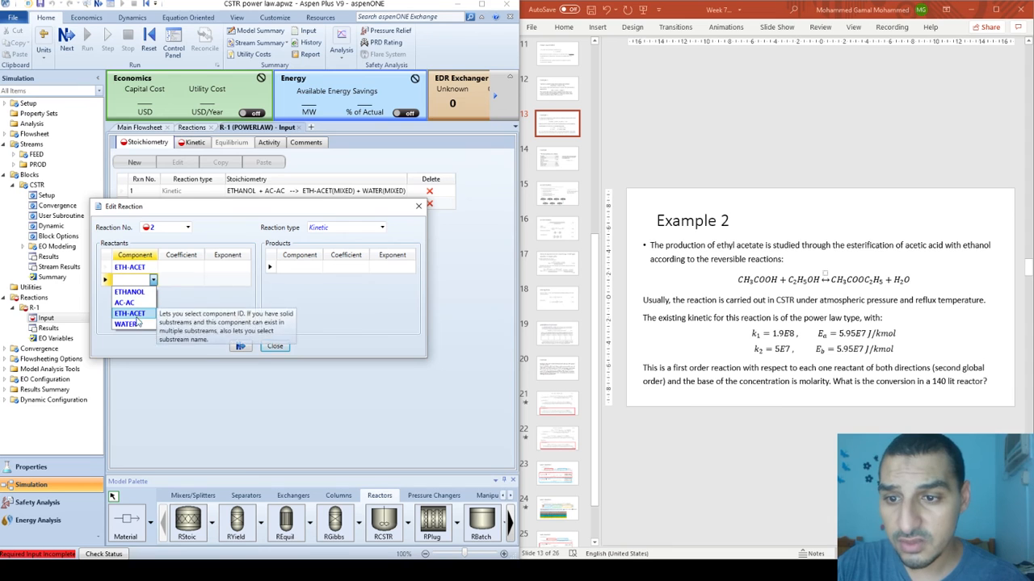
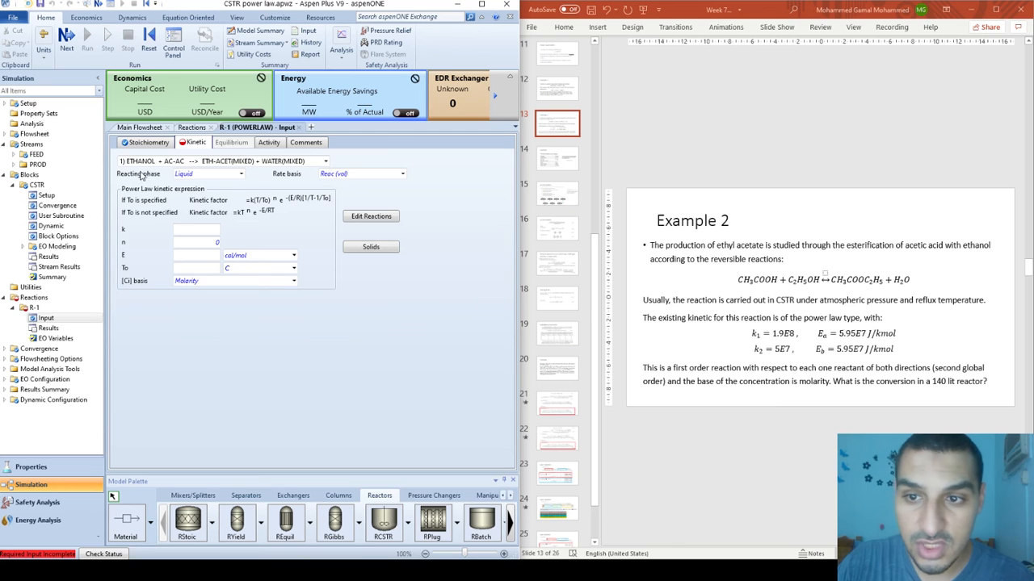
Step: Enter the kinetics of reaction 1 with k = 1.9e8 and an activation energy E of 5.95e7
click(201, 231)
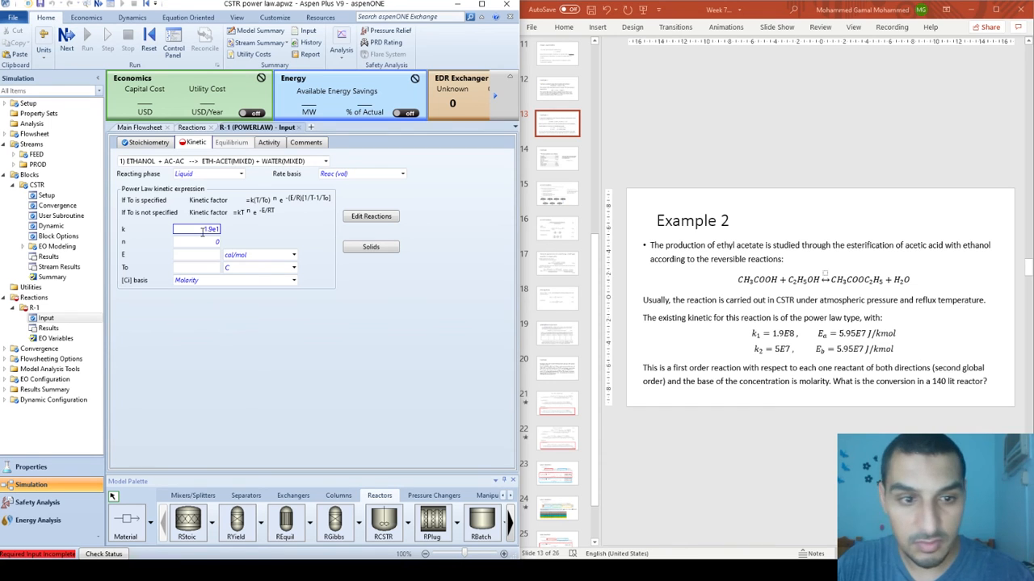
text(1.9e8)
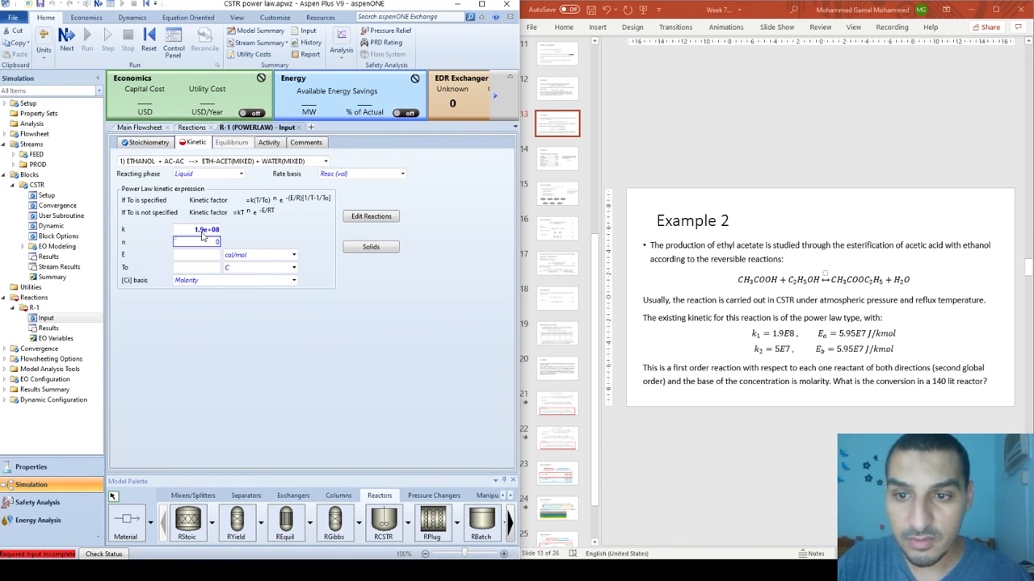
key(Tab)
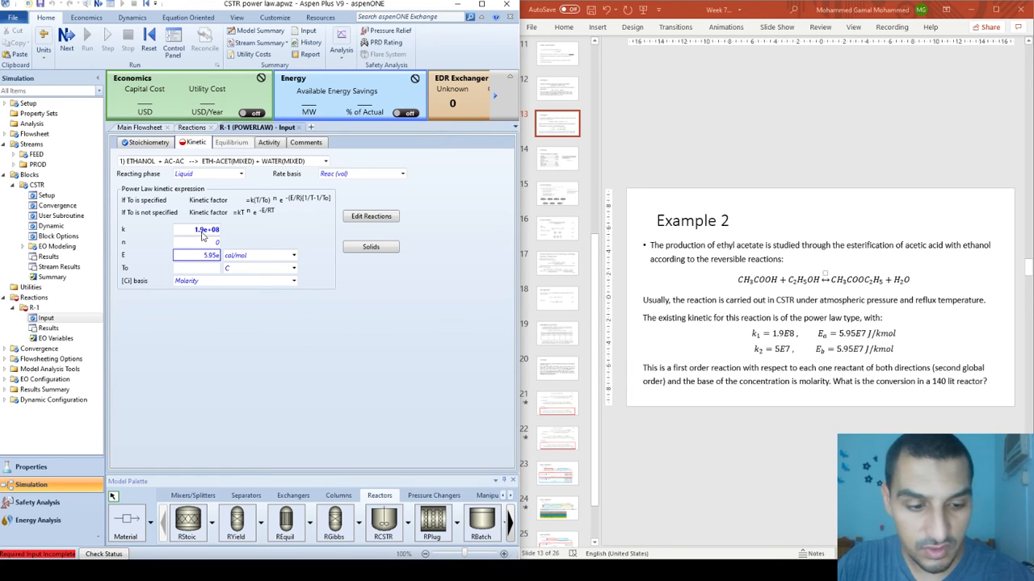
key(Tab)
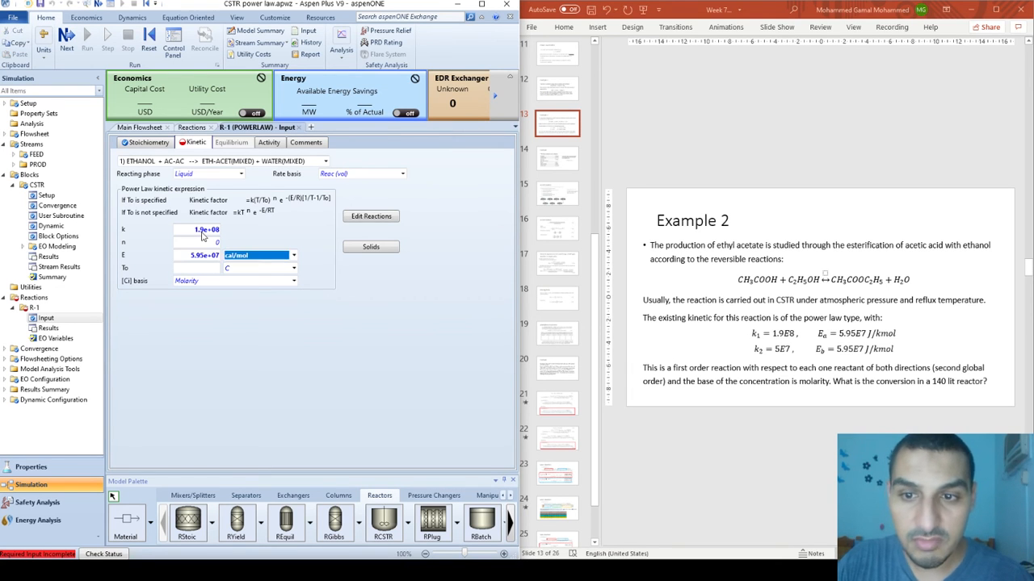
Step: Set the unit of the activation energy for reaction 1 to J/kmol
key(Up)
key(Up)
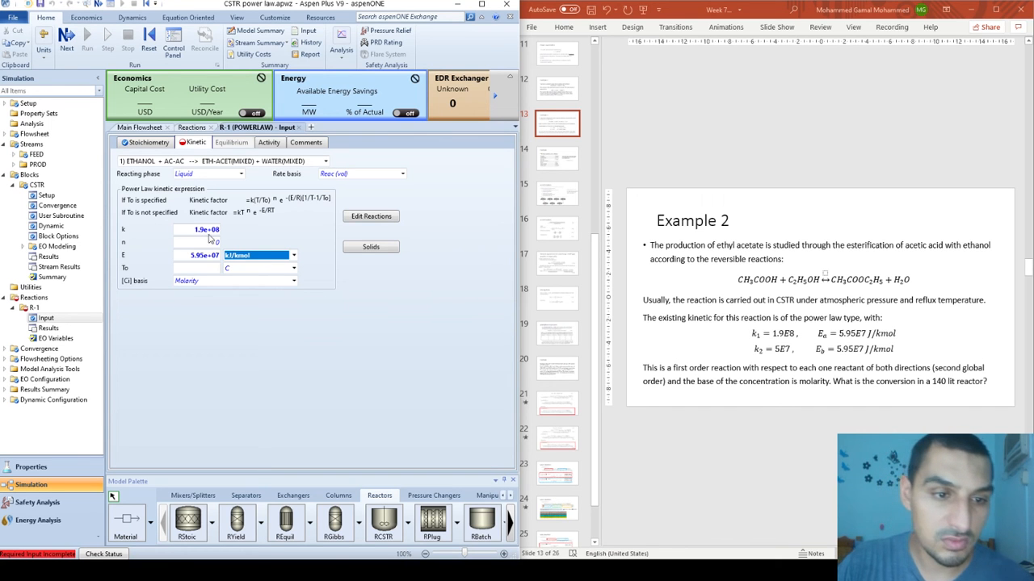
key(Up)
key(Up)
key(Up)
key(Up)
key(Up)
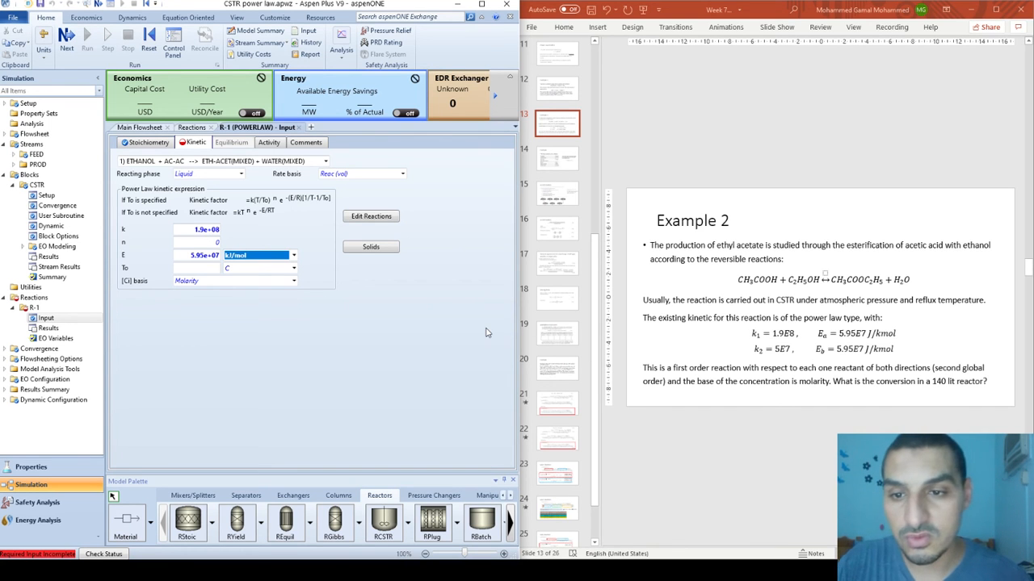
key(Down)
key(Down)
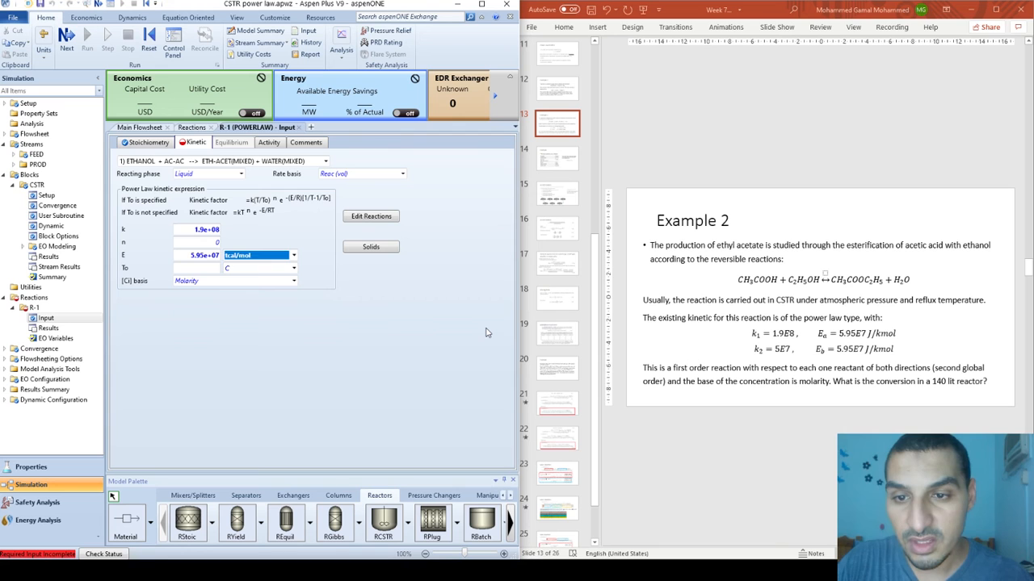
key(Up)
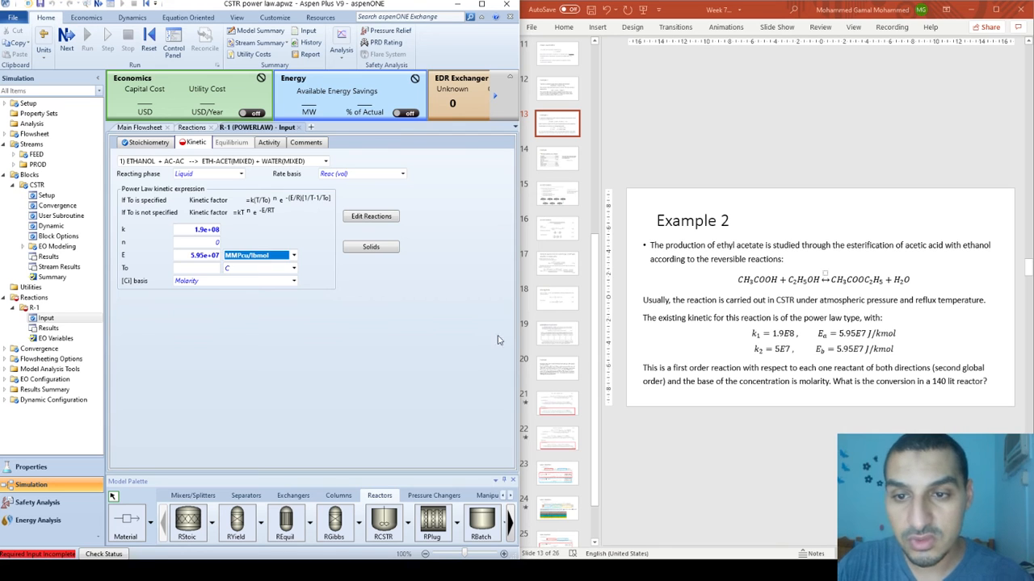
click(293, 256)
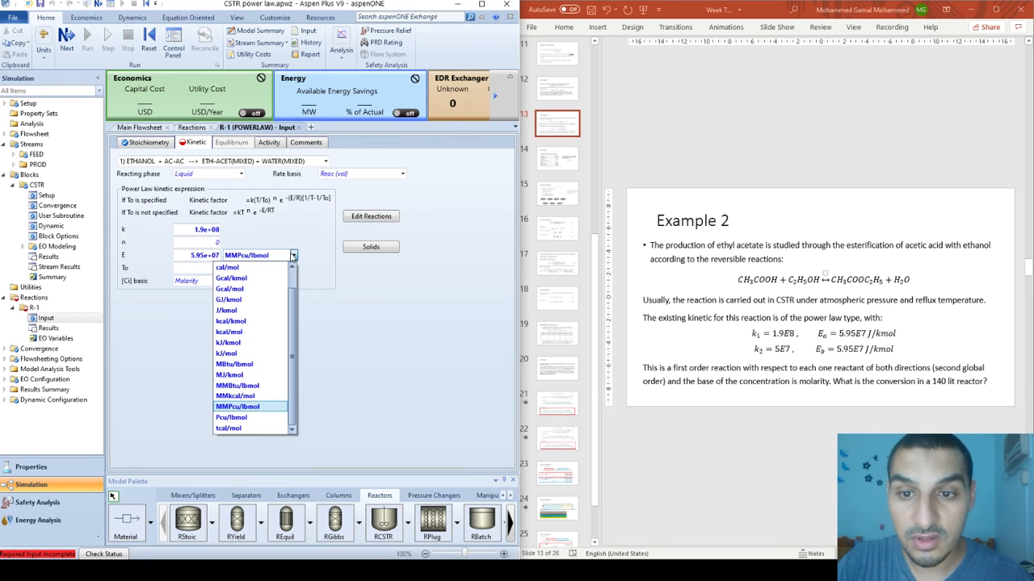
click(239, 311)
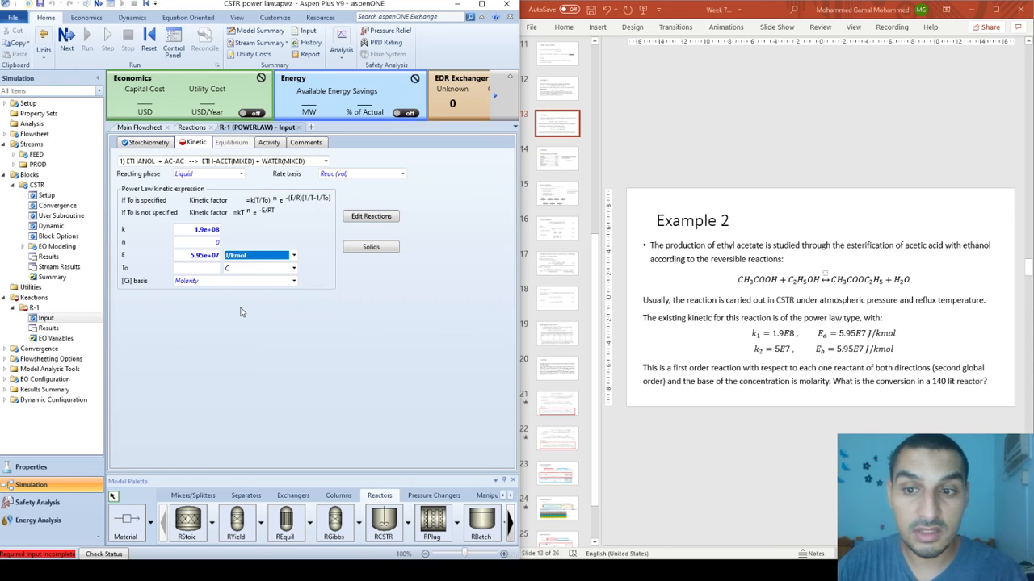
click(239, 312)
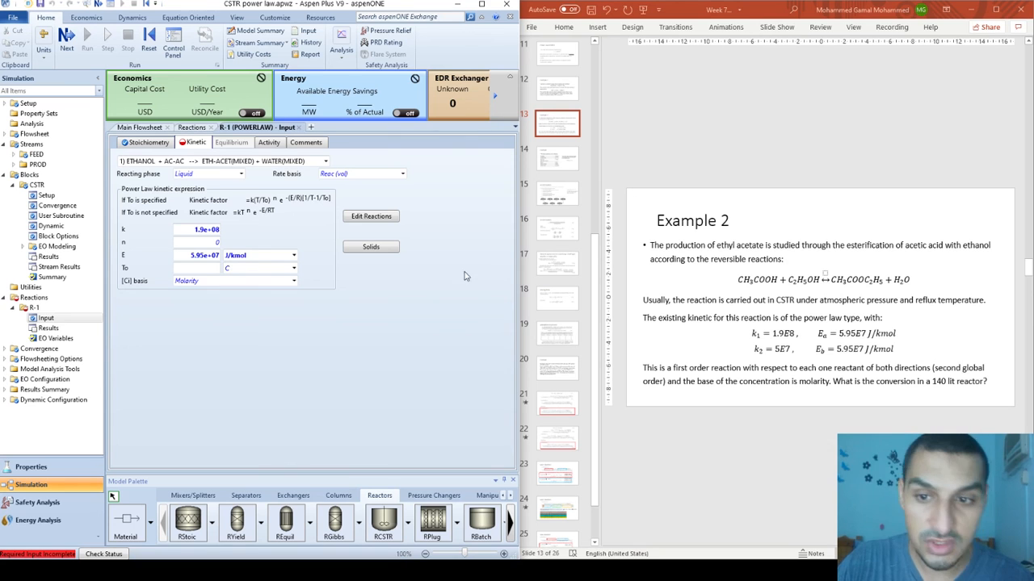
Step: Keep Molarity as the concentration basis for the kinetics of reaction 1
click(294, 281)
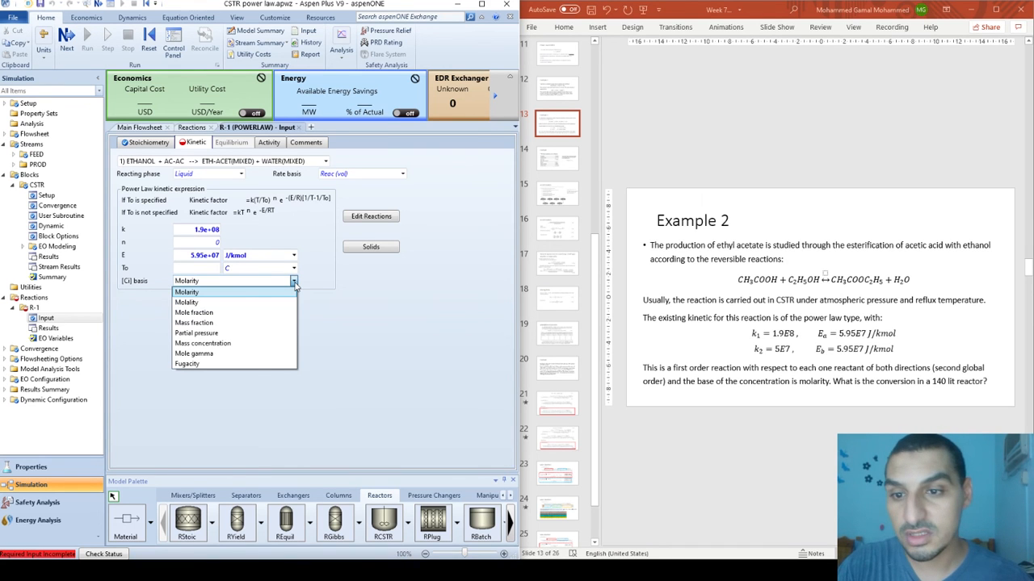
click(237, 295)
click(352, 301)
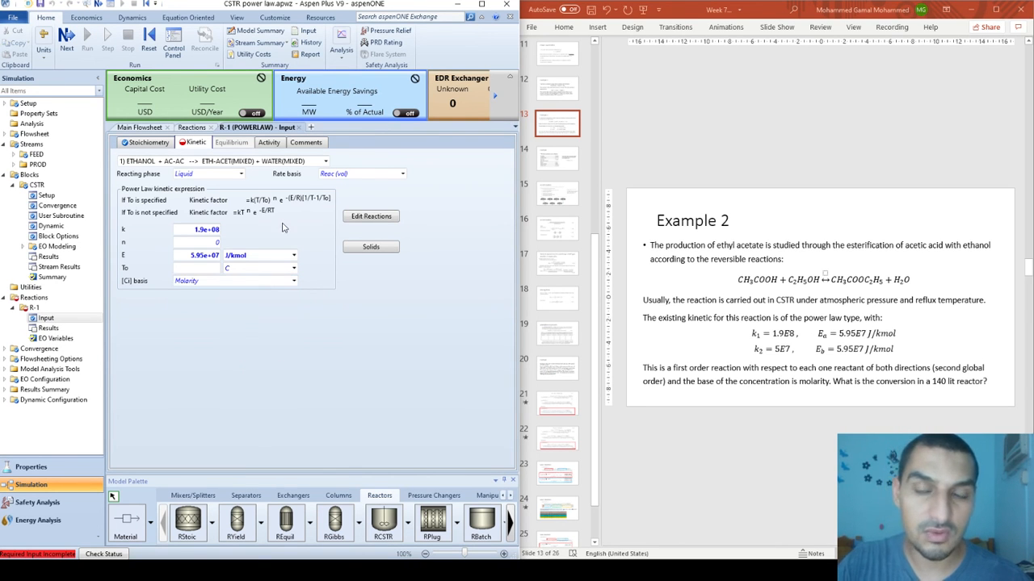
Step: Switch the kinetics to reaction 2, ETH-ACET + WATER to AC-AC + ETHANOL, and set its k to 5e7
click(250, 164)
click(250, 164)
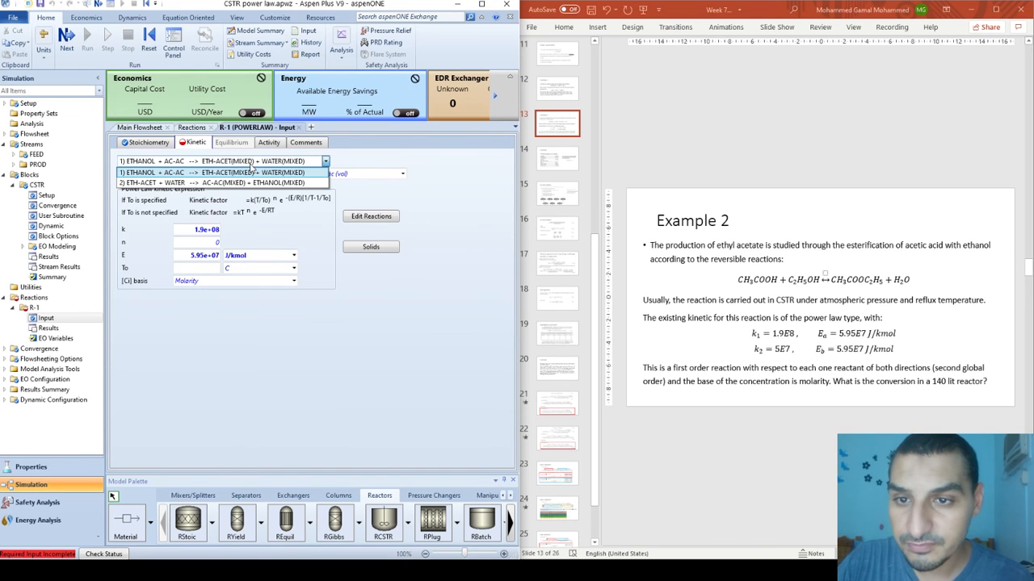
click(245, 177)
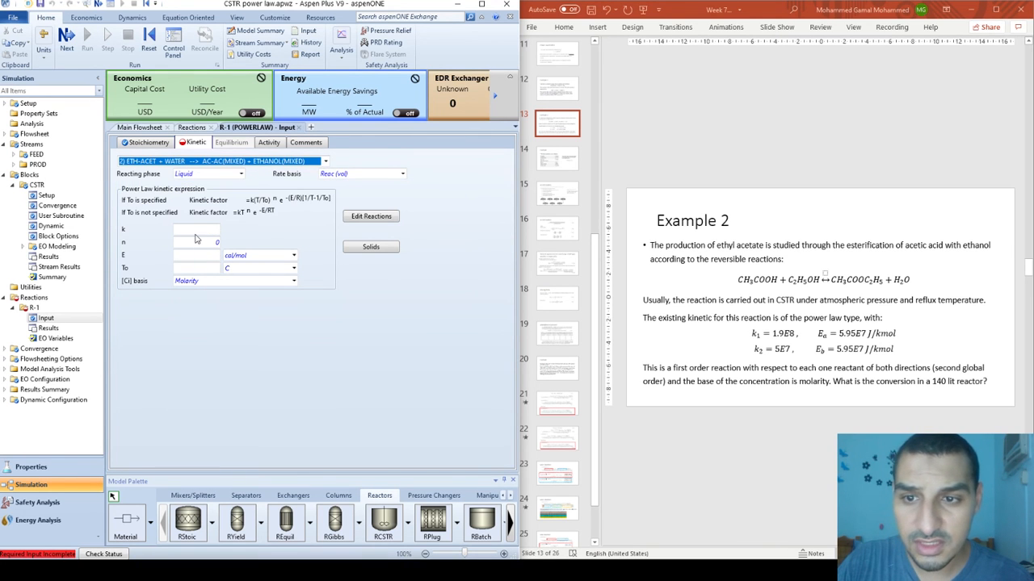
click(196, 229)
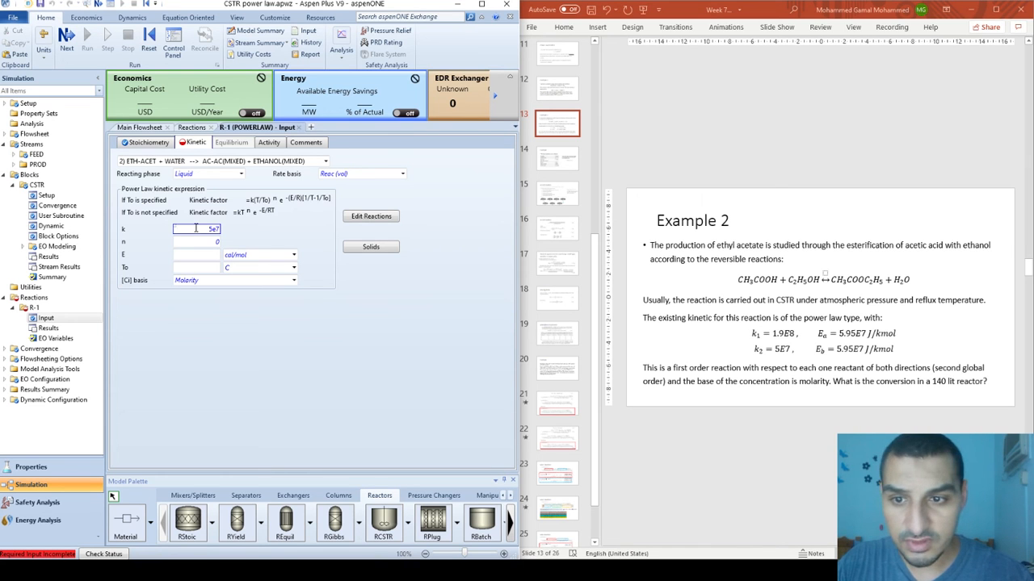
text(5e7)
key(Tab)
key(Tab)
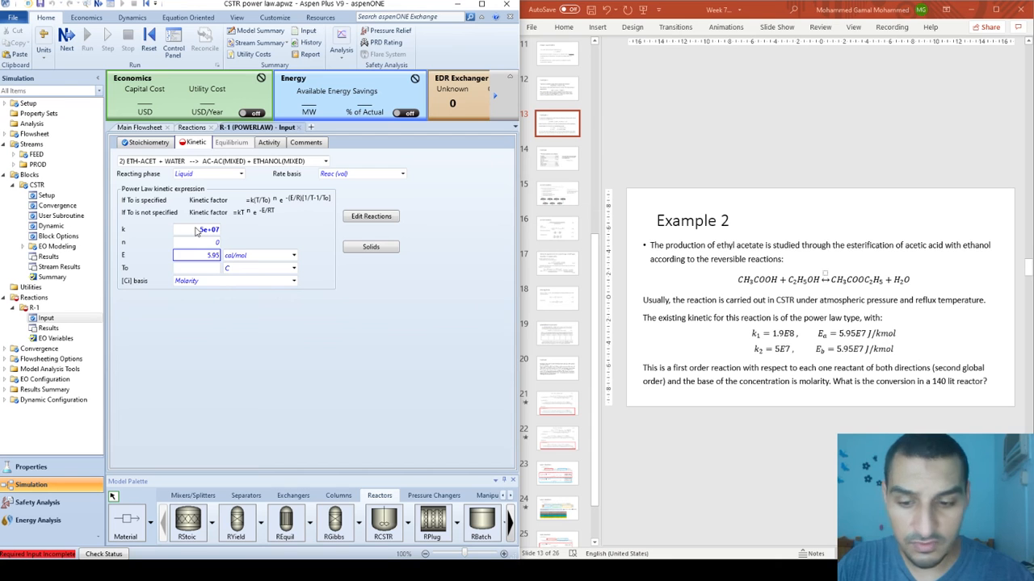
Step: Set the activation energy E of reaction 2 to 5.95e7 J/kmol
text(5.95e+07)
key(Tab)
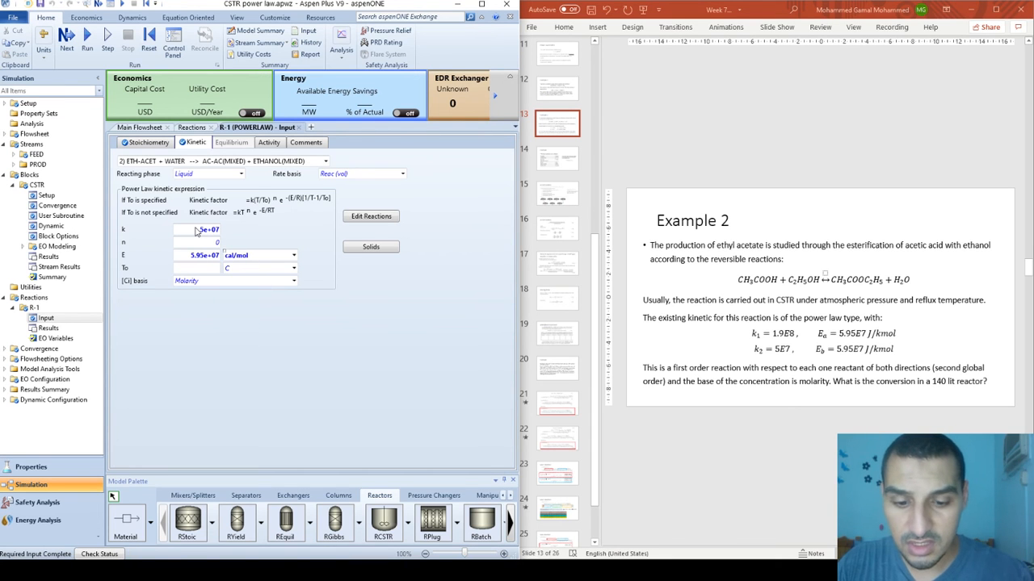
key(Return)
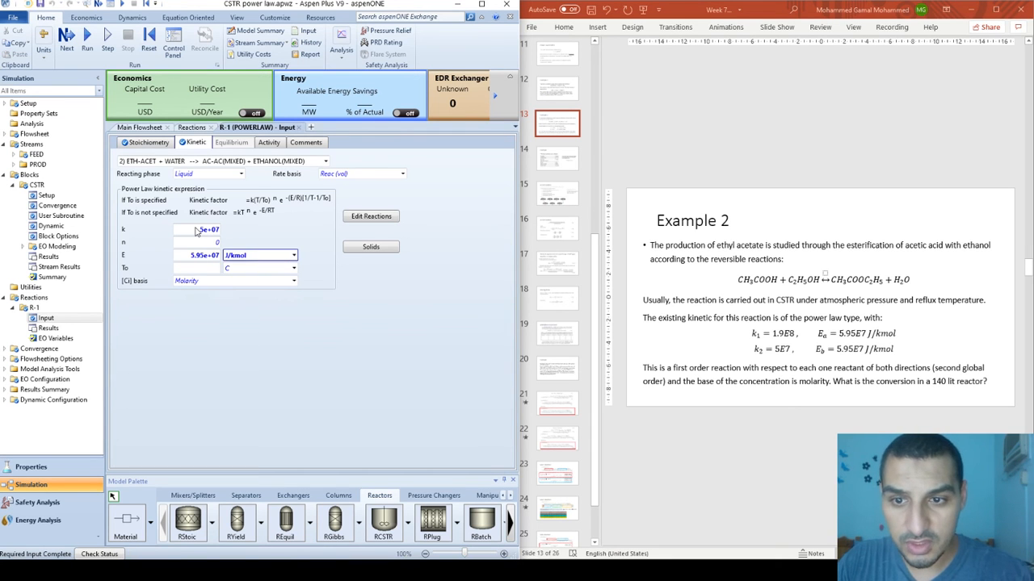
click(225, 329)
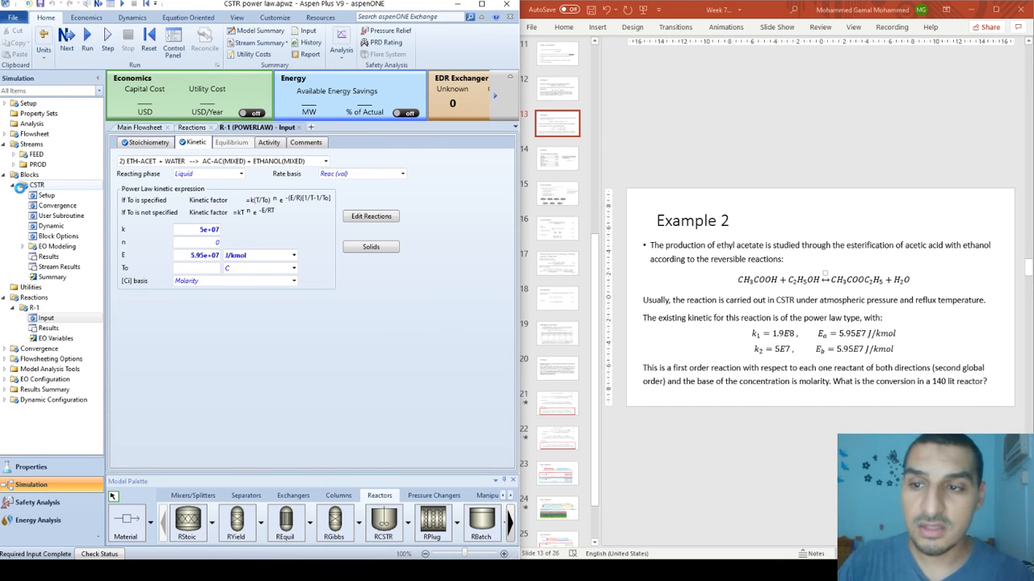
Step: Bring up the CSTR block's specifications in a maximized window and run the simulation
click(21, 189)
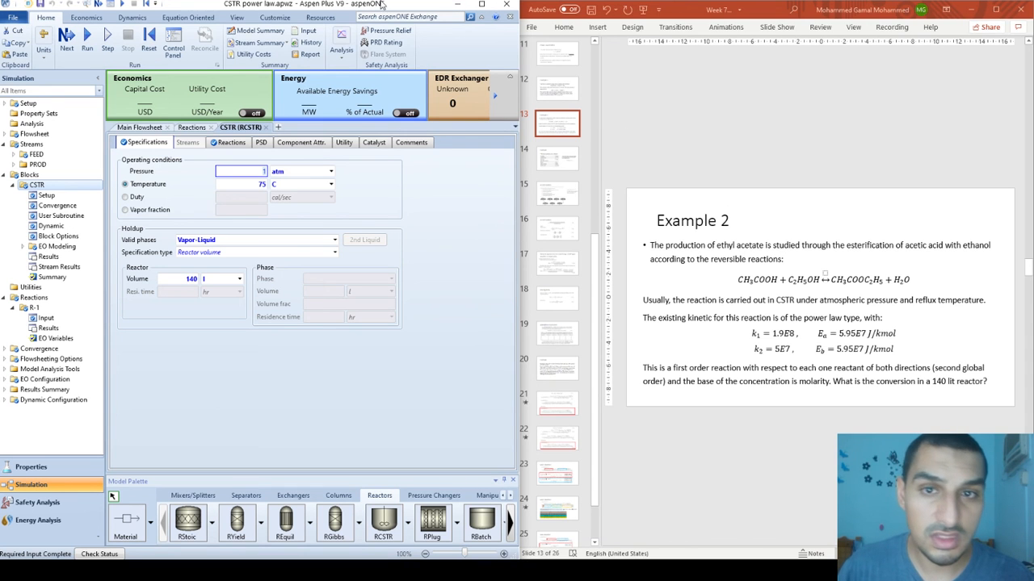
click(482, 4)
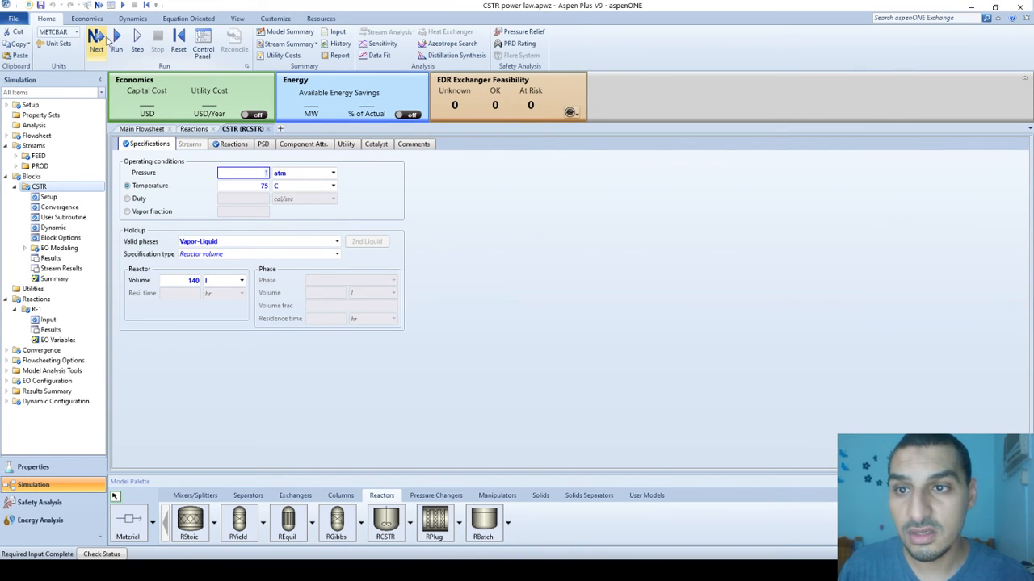
click(115, 38)
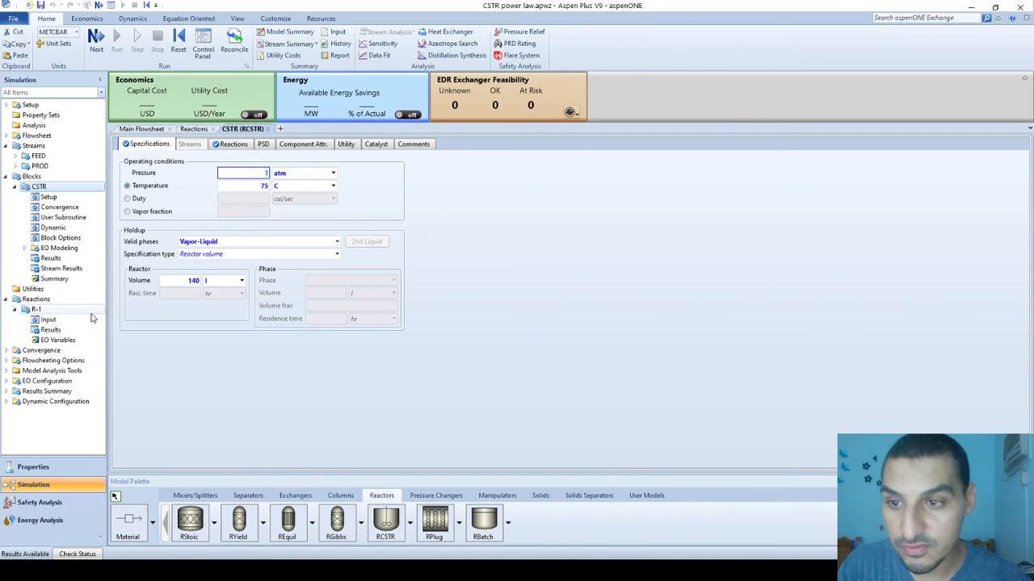
Step: Examine the CSTR block's results summary and compare it with the operating conditions in the block's setup
click(53, 258)
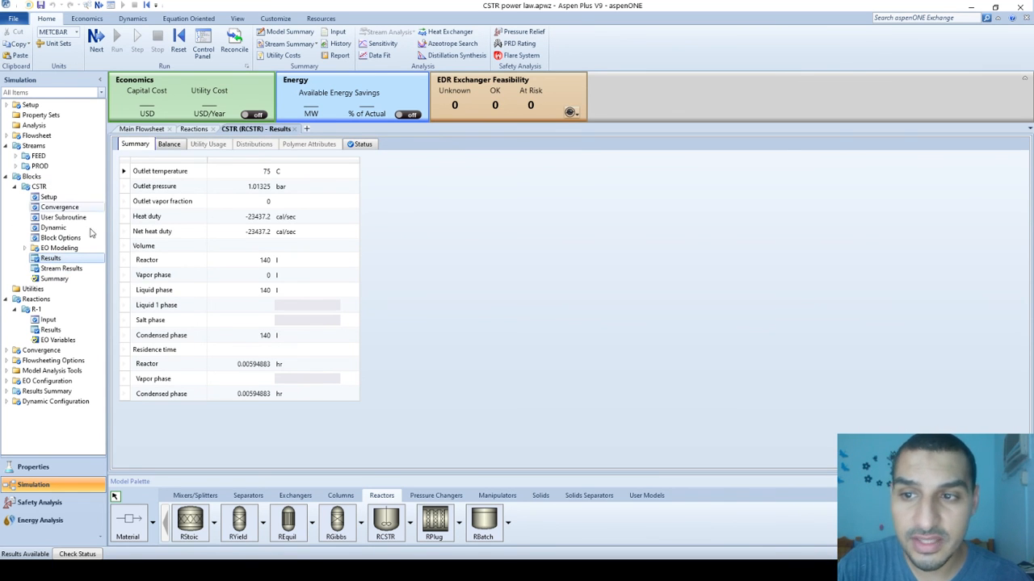
double_click(50, 258)
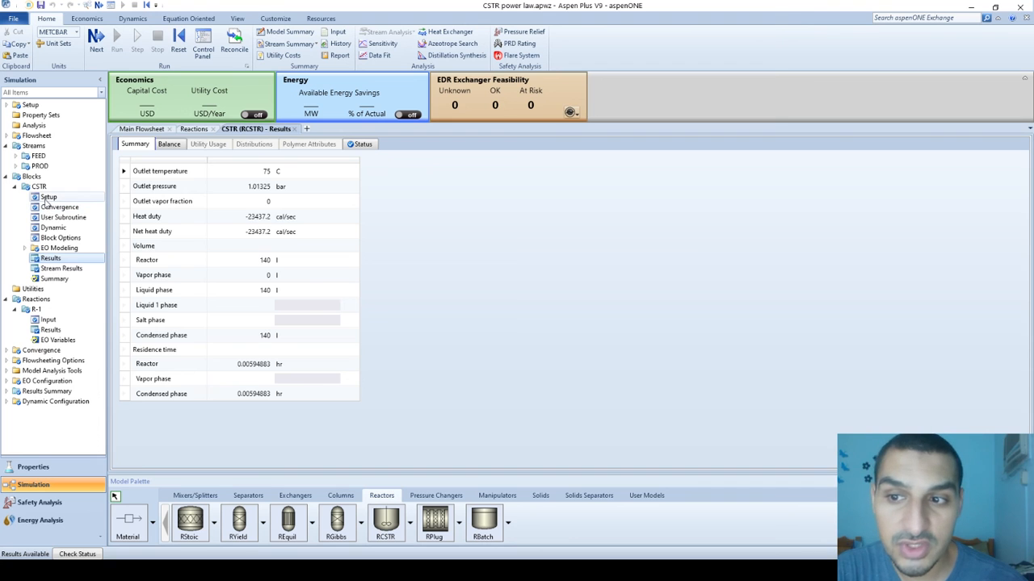
click(47, 198)
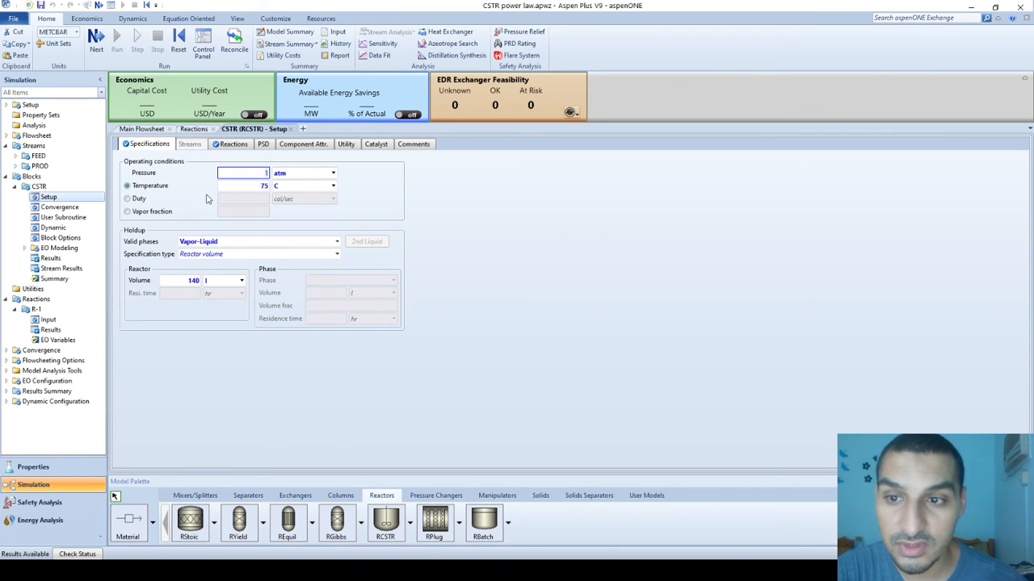
click(160, 188)
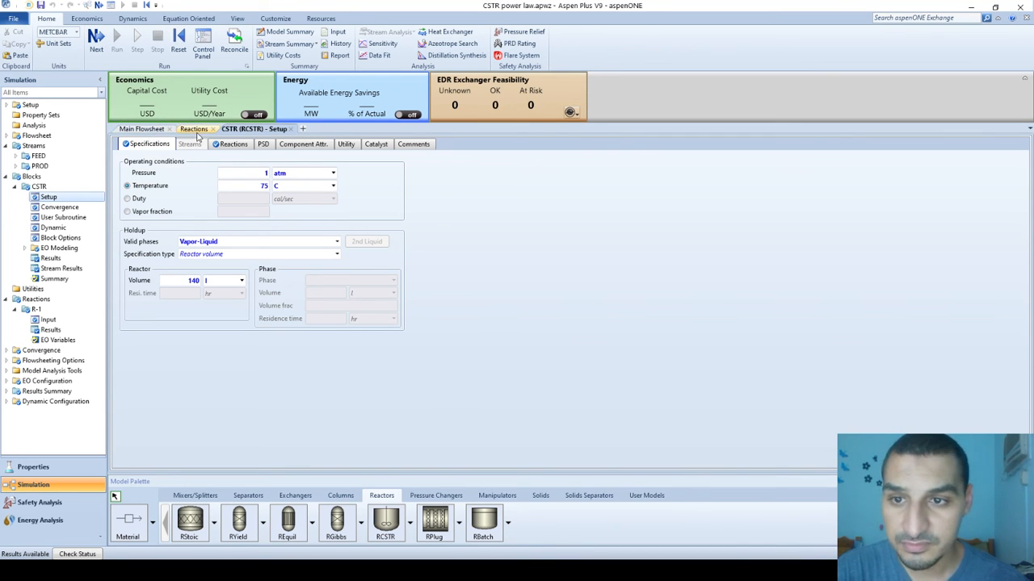
click(65, 258)
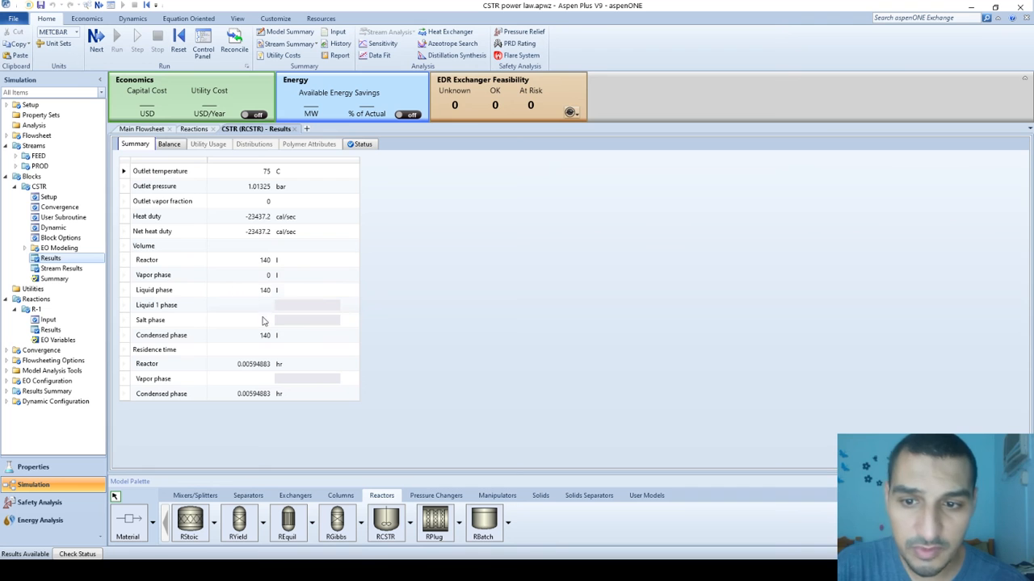
Step: Show the reactor residence time in the CSTR results in minutes
click(243, 367)
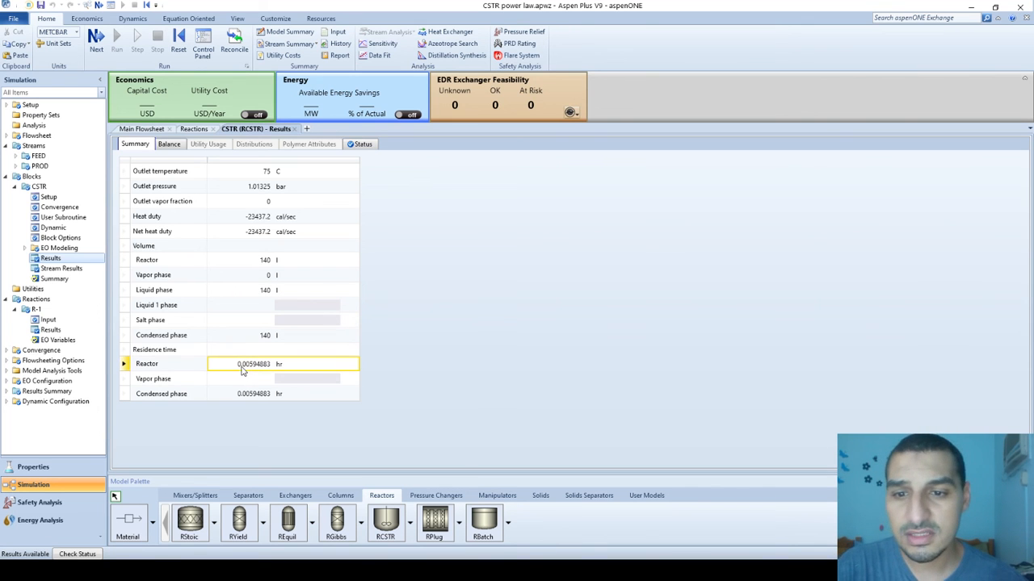
click(337, 365)
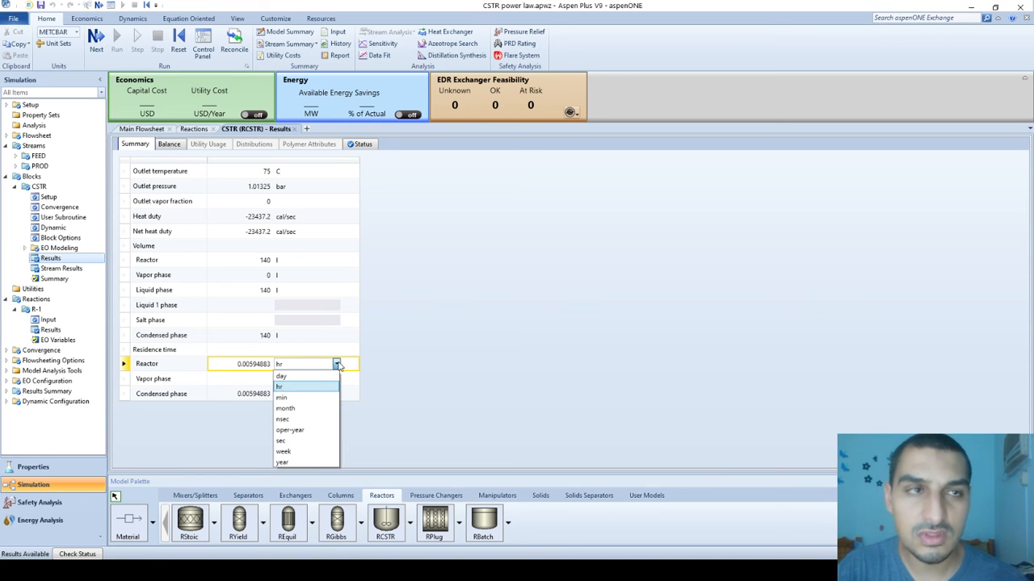
click(310, 397)
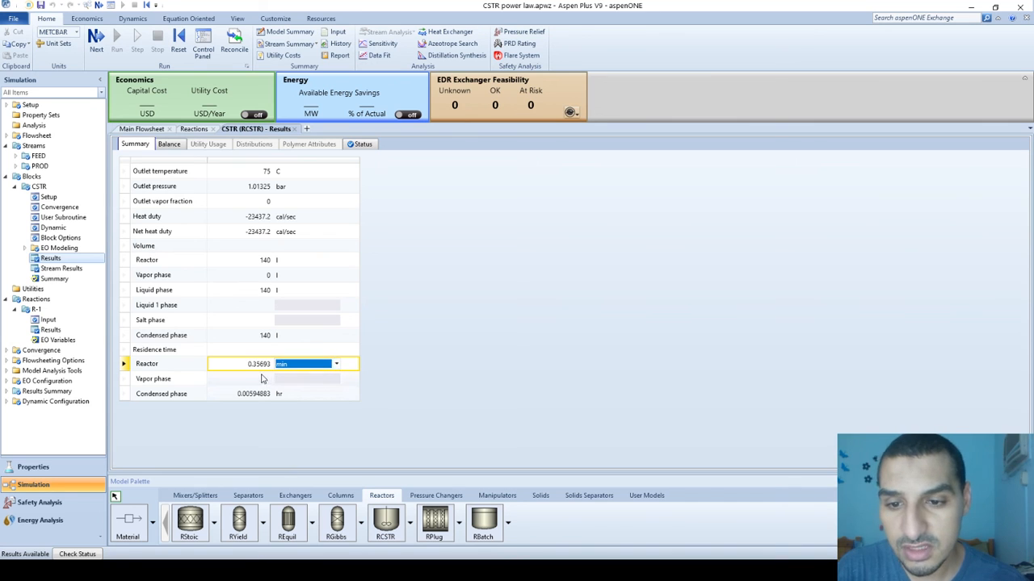
click(409, 383)
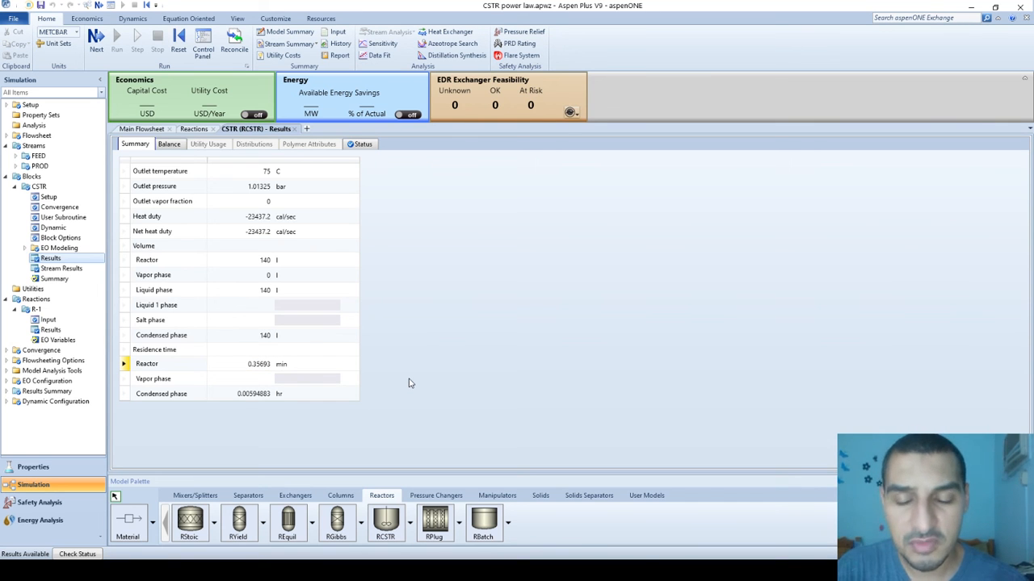
Step: Look through the CSTR block's stream results, results and full summary, including its residence time entries
click(57, 267)
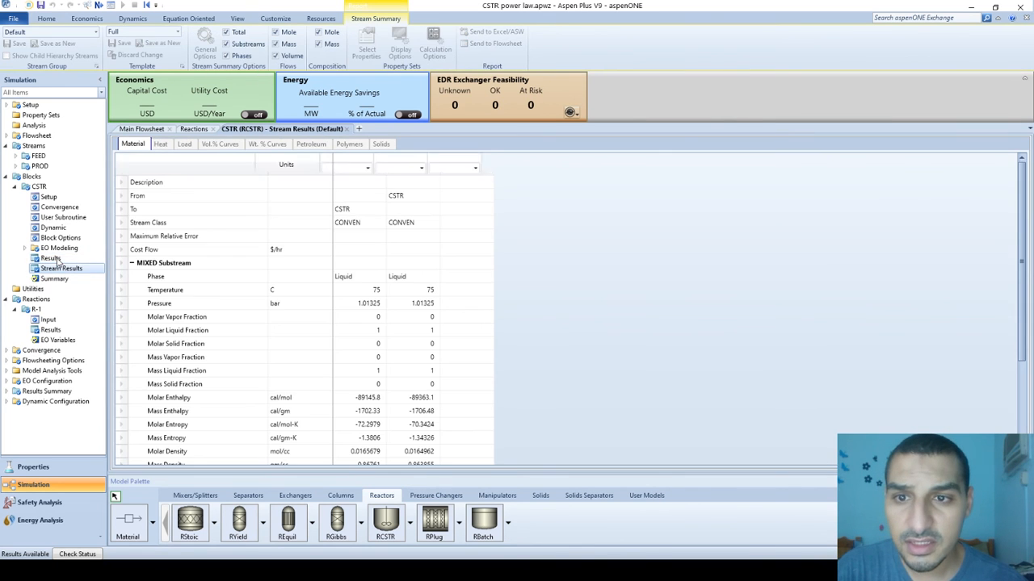
click(56, 257)
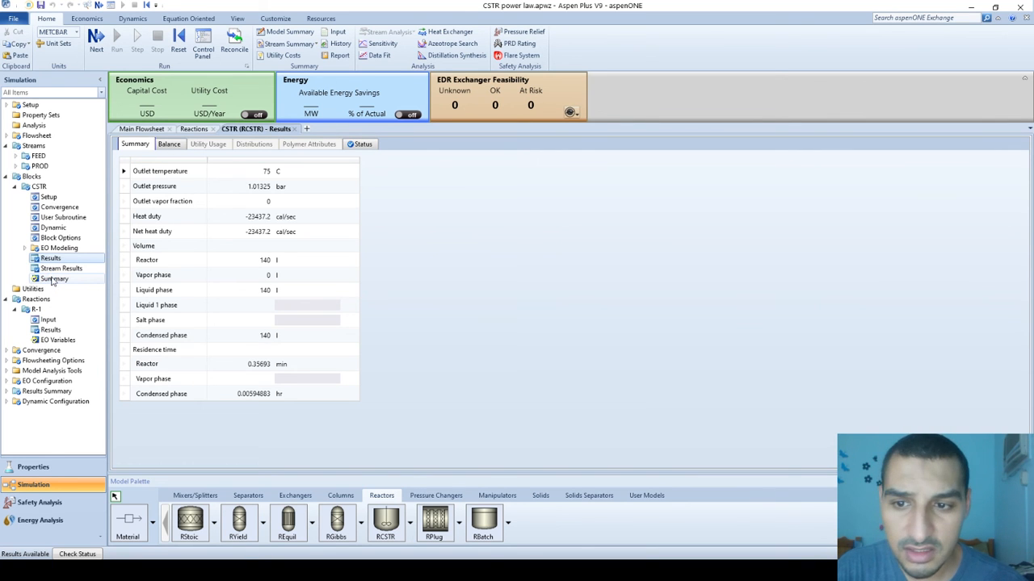
click(52, 278)
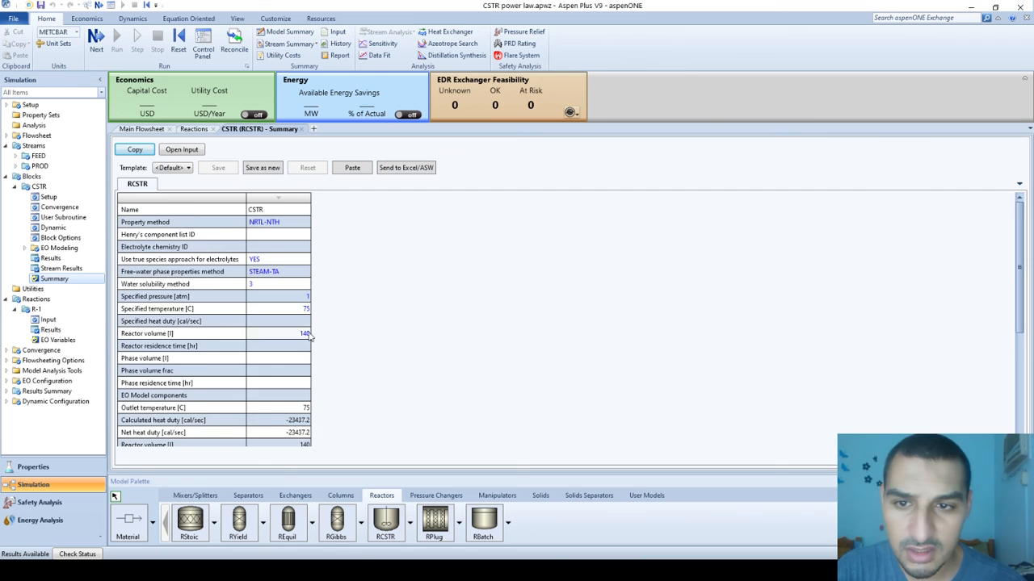
scroll(310, 338, down, 4)
scroll(310, 337, down, 4)
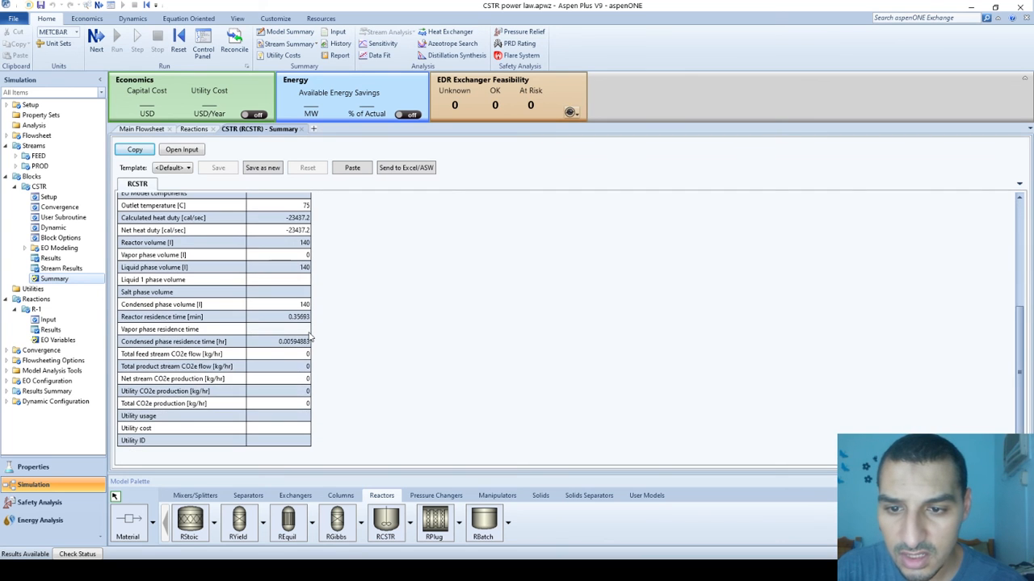
click(307, 330)
right_click(306, 330)
Step: Expand the component mole flows of FEED and PROD in the CSTR's stream results
click(383, 326)
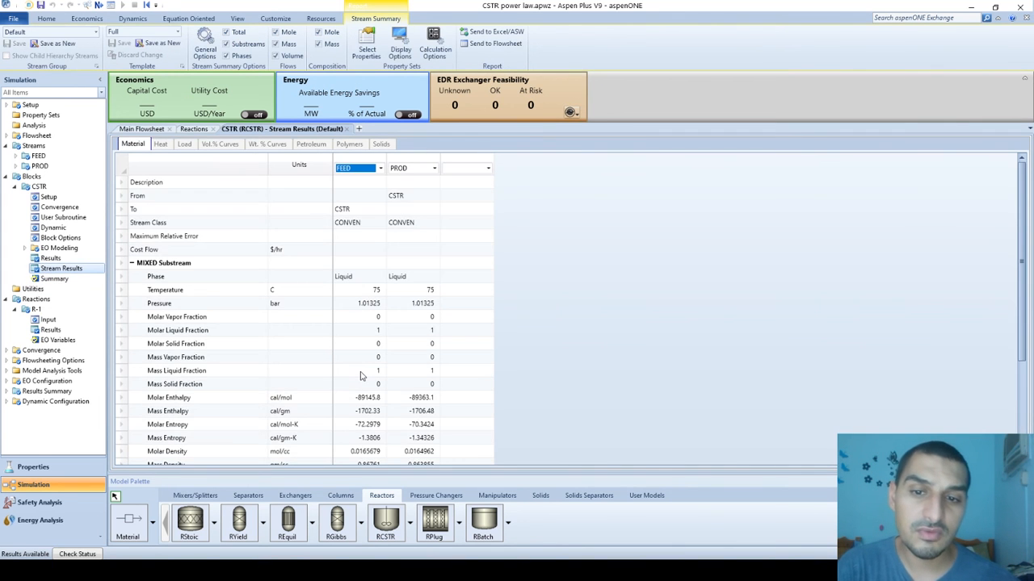
scroll(361, 376, down, 5)
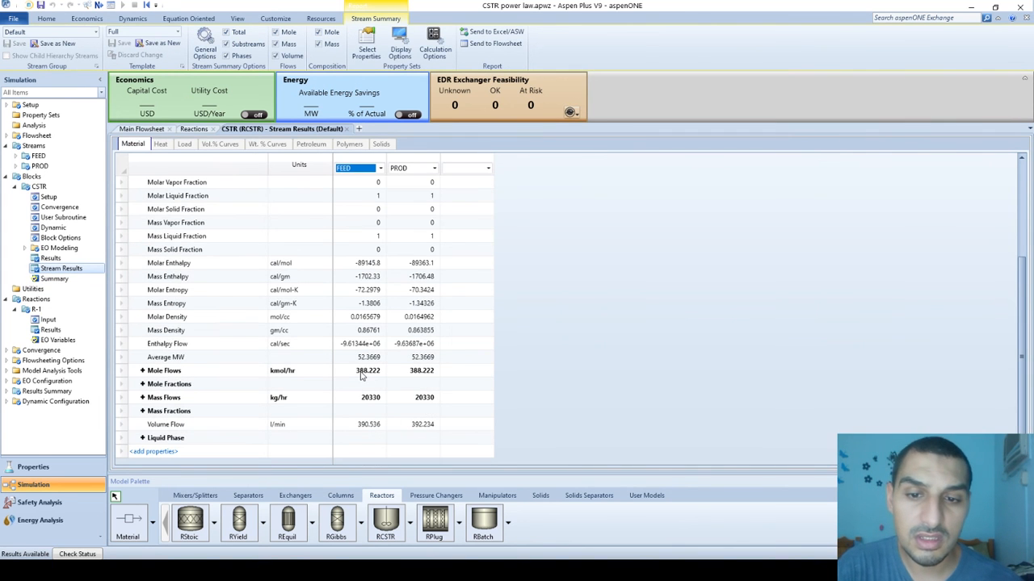
click(142, 371)
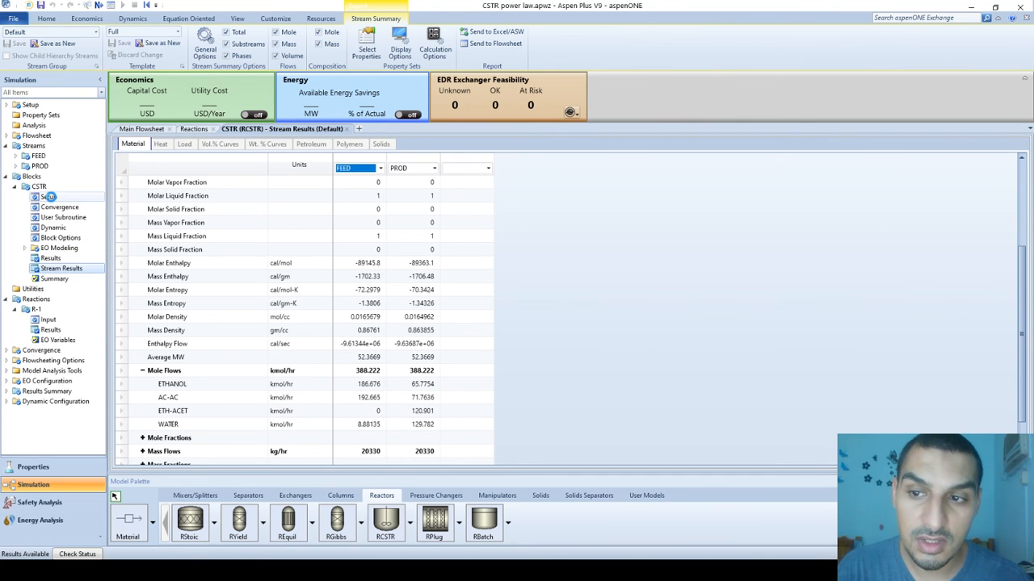
Step: Set the CSTR's reactor volume to 1000 l, keeping Reactor volume as the specification type, and rerun the simulation
click(50, 199)
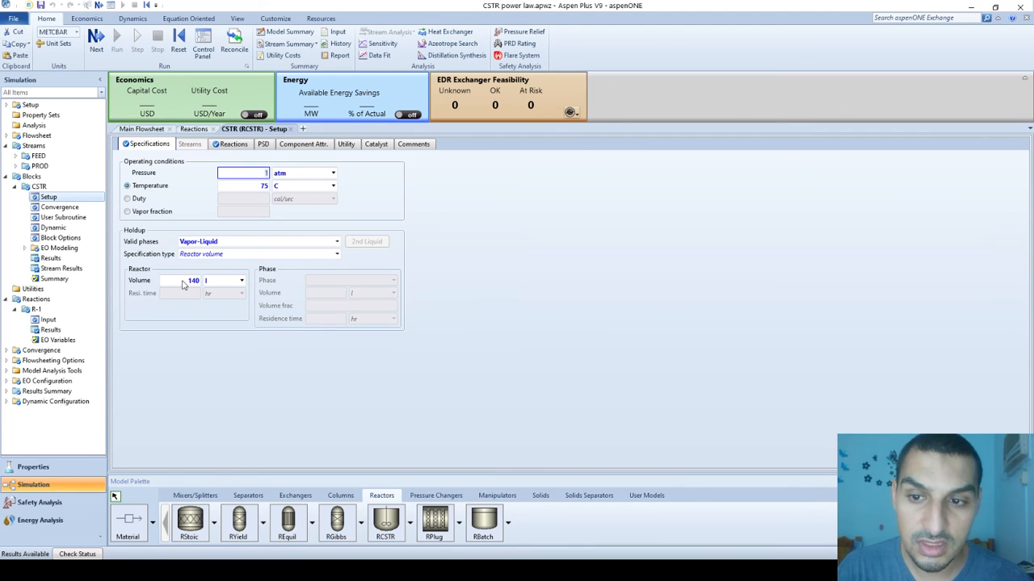
click(216, 257)
click(216, 257)
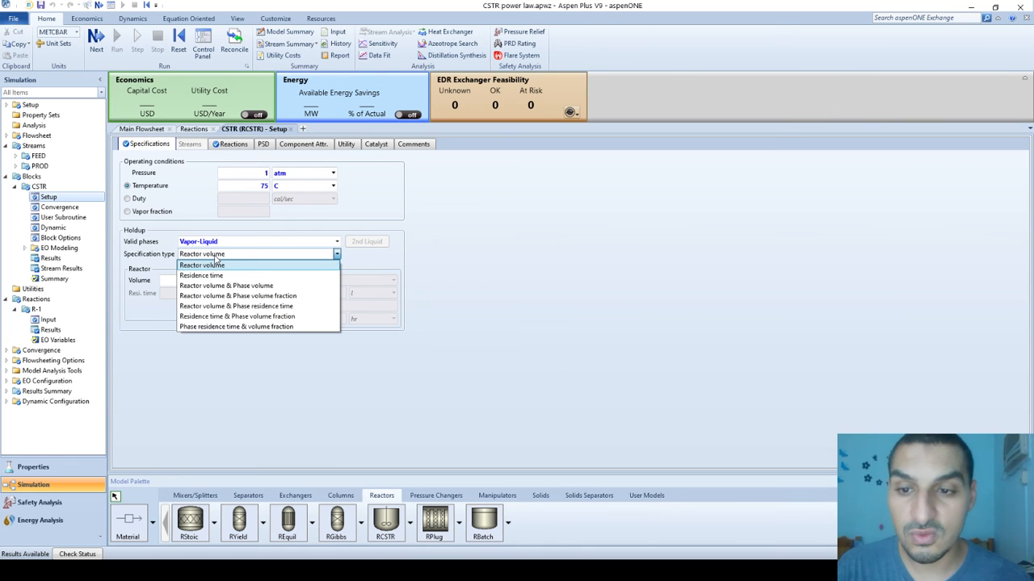
click(214, 270)
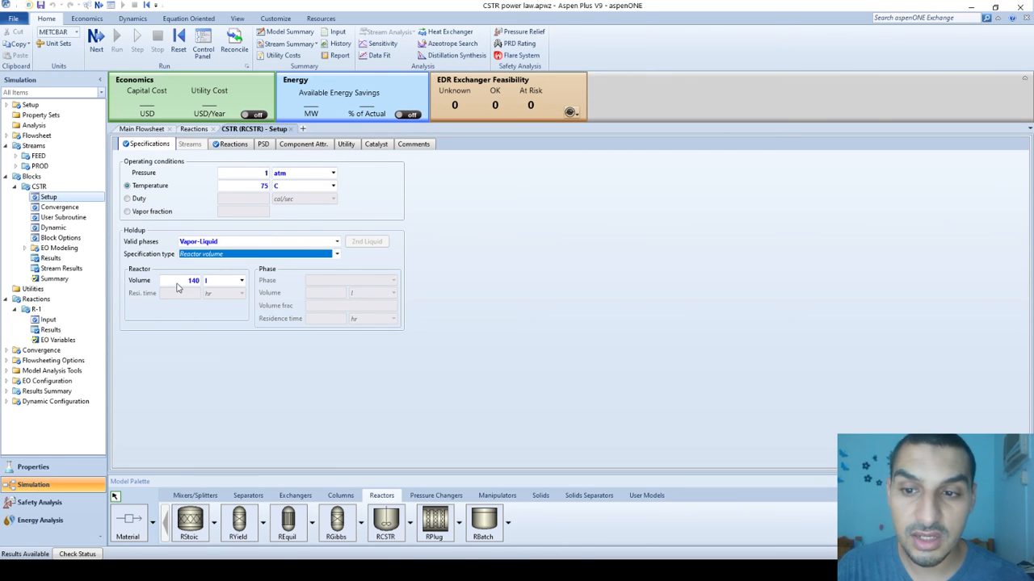
click(178, 281)
text(1000)
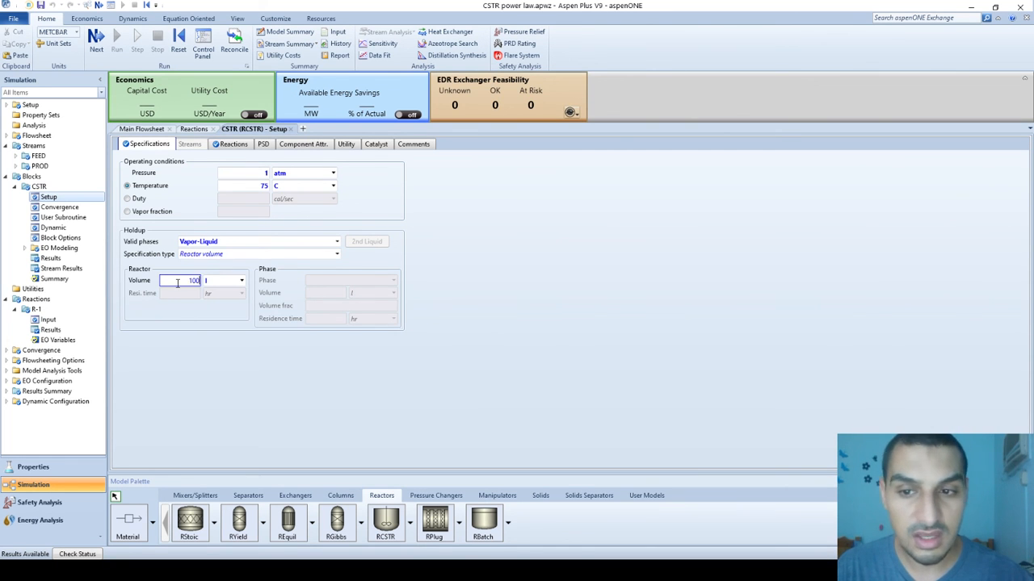
key(Return)
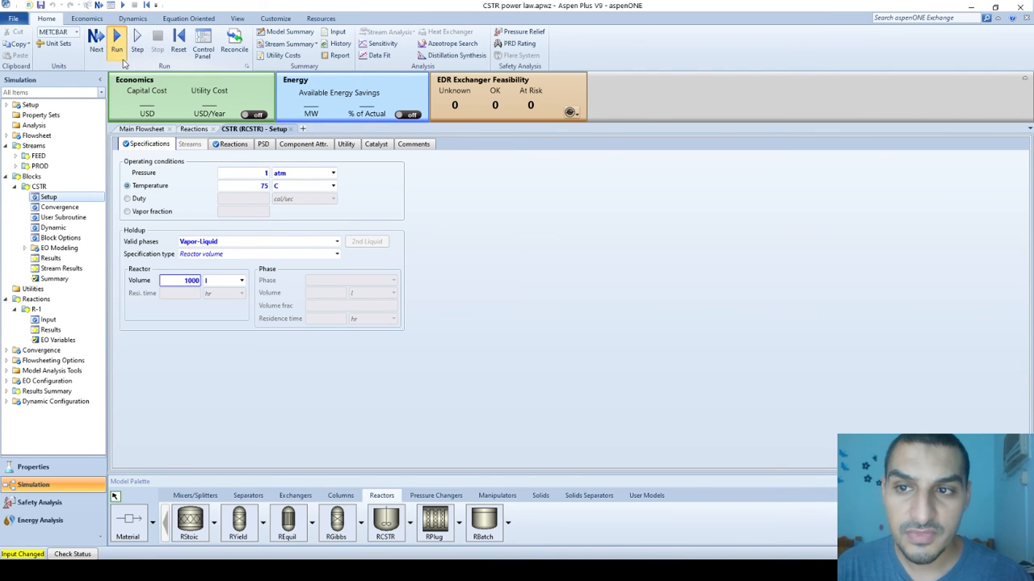
click(116, 40)
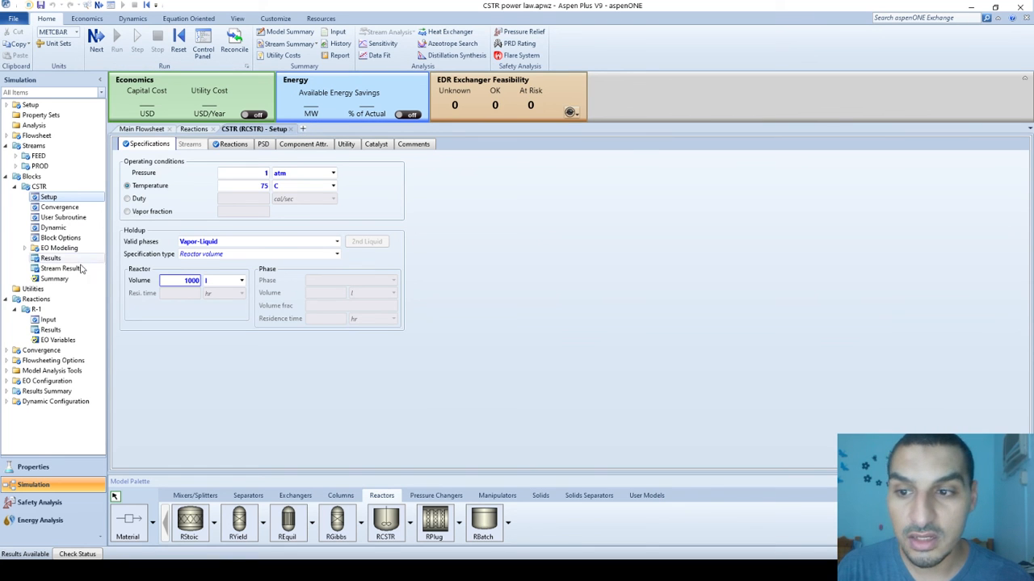
Step: Open the CSTR's stream results in a new tab and expand the mole flows by component for the 1000 l reactor
click(303, 130)
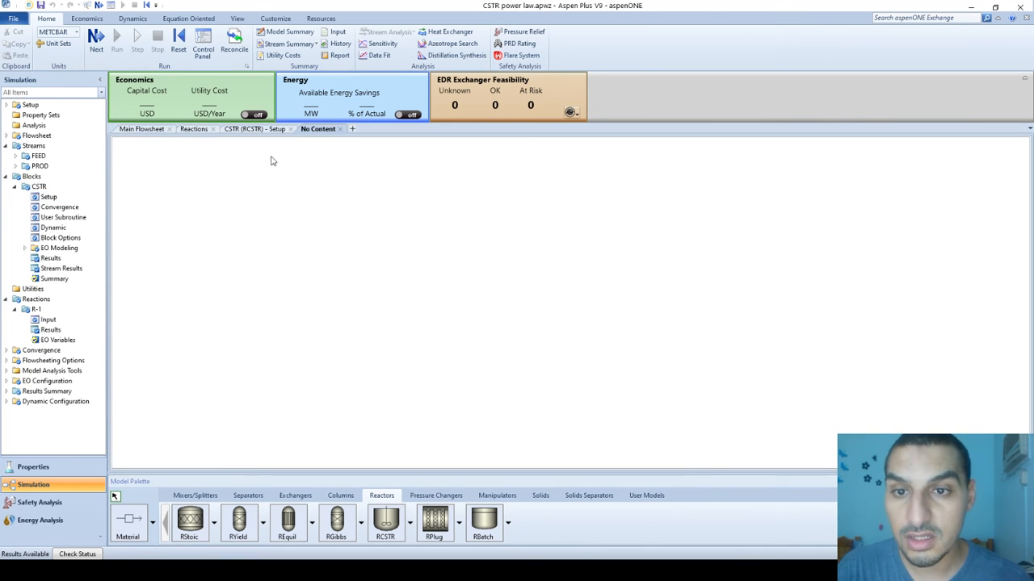
click(50, 271)
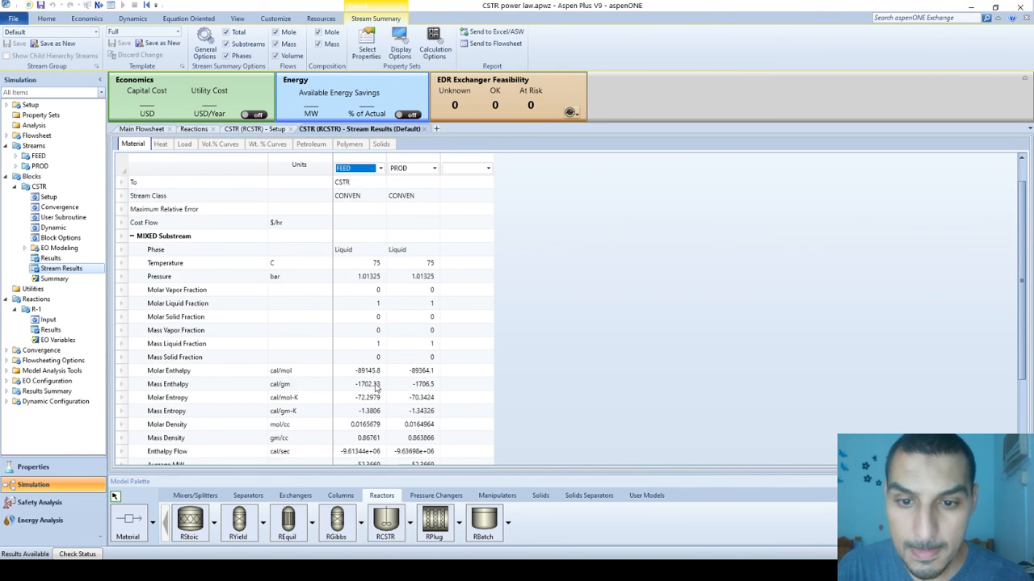
scroll(375, 388, down, 3)
click(142, 371)
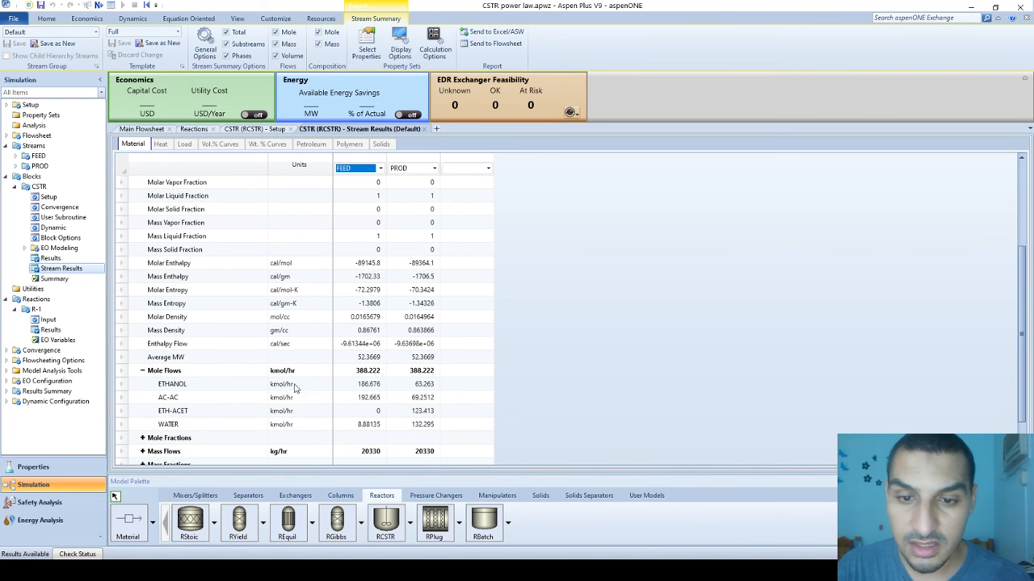
Step: Set the CSTR's reactor volume to 2000 l in its setup specifications and rerun the simulation
scroll(384, 395, down, 2)
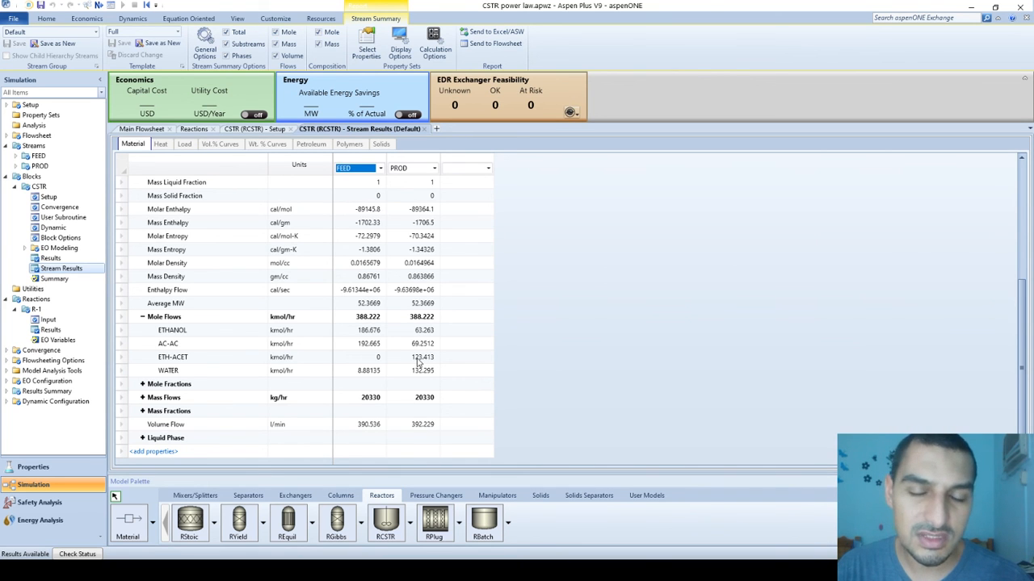
click(50, 197)
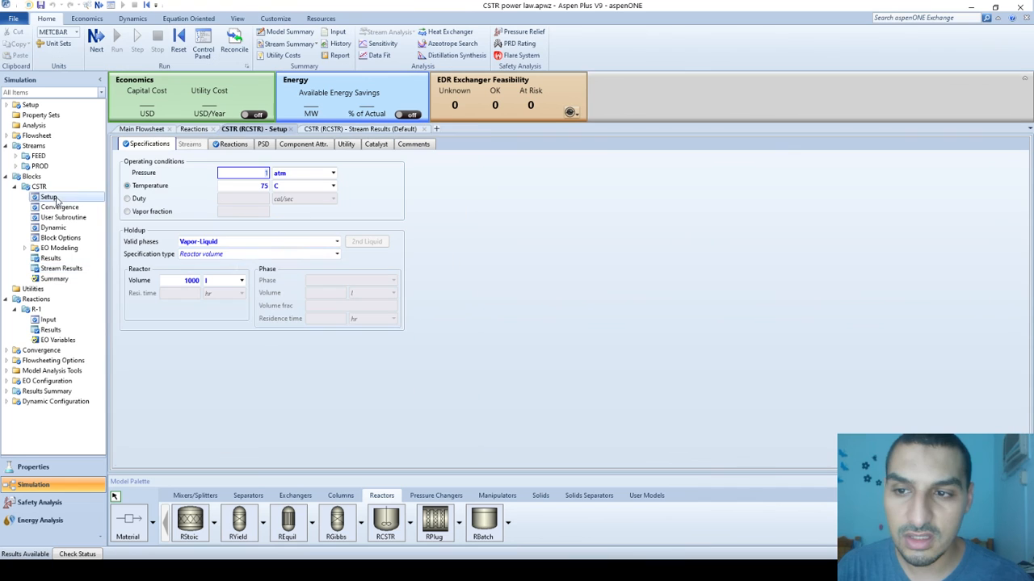
click(190, 284)
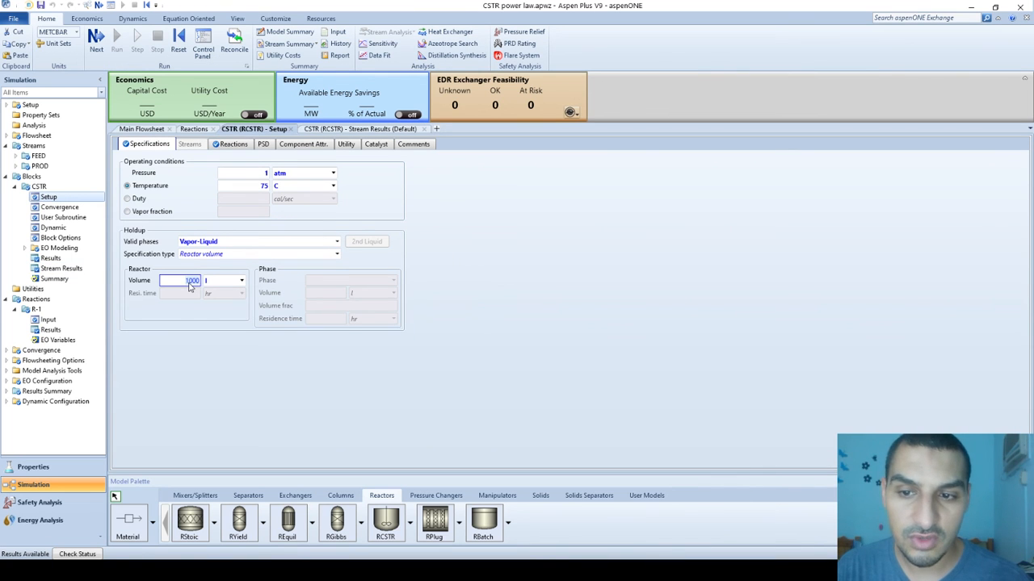
text(200)
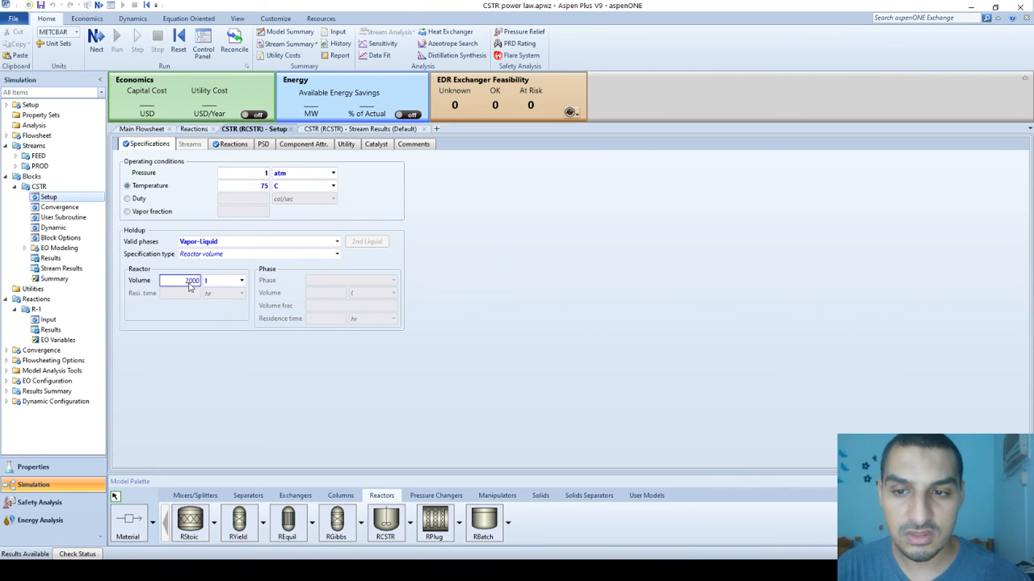
text(0)
key(Return)
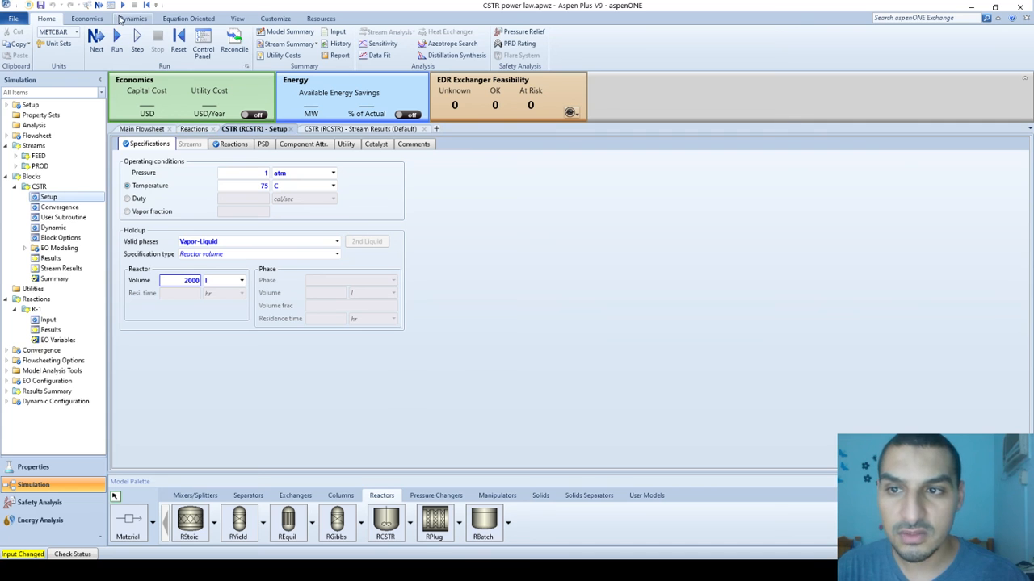
click(117, 39)
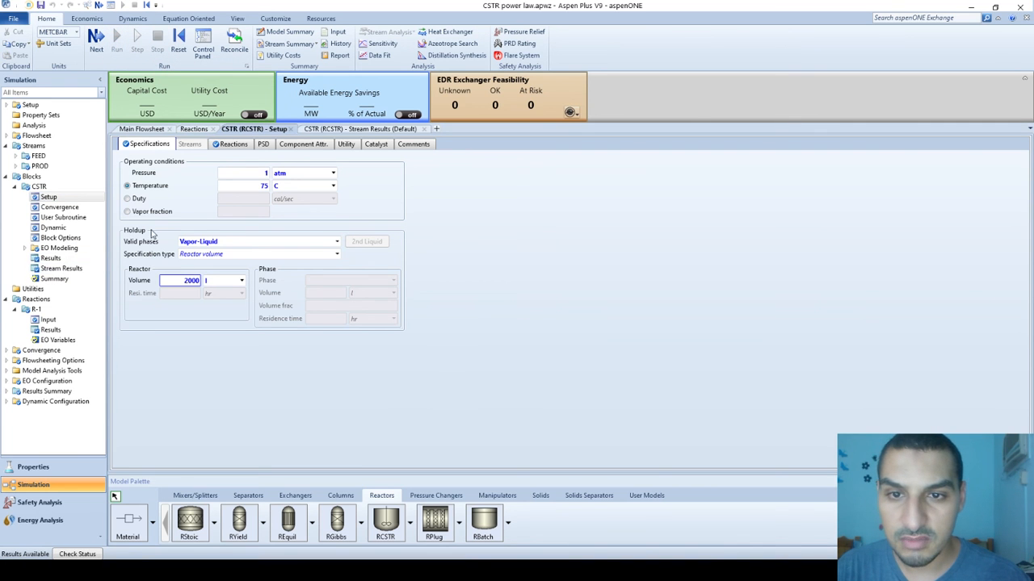